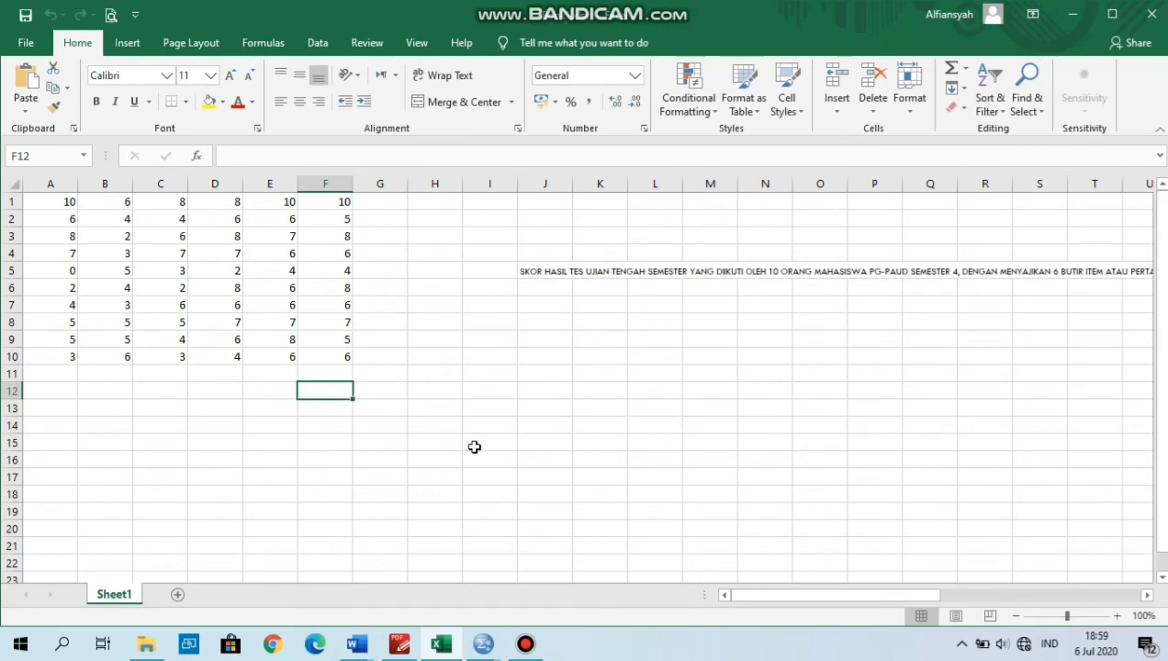
- Switch to the untitled SPSS Statistics data set and display its variable definitions
{"action": "mouse_move", "coordinate": [480, 647]}
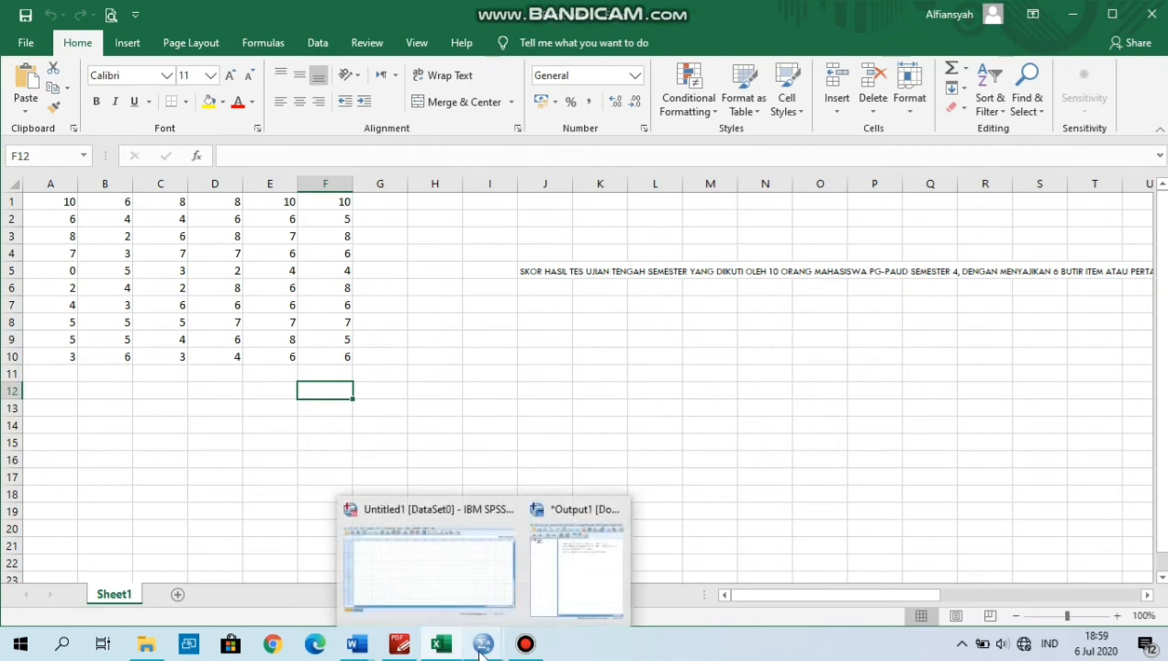
{"action": "left_click", "coordinate": [476, 584]}
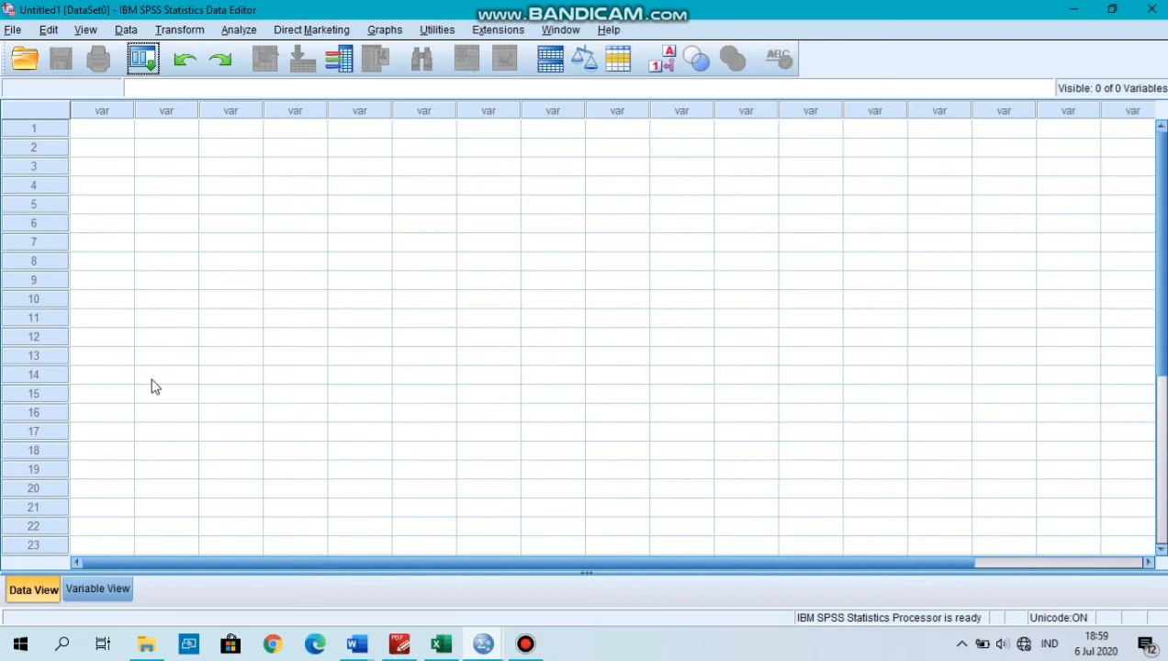
{"action": "left_click", "coordinate": [113, 584]}
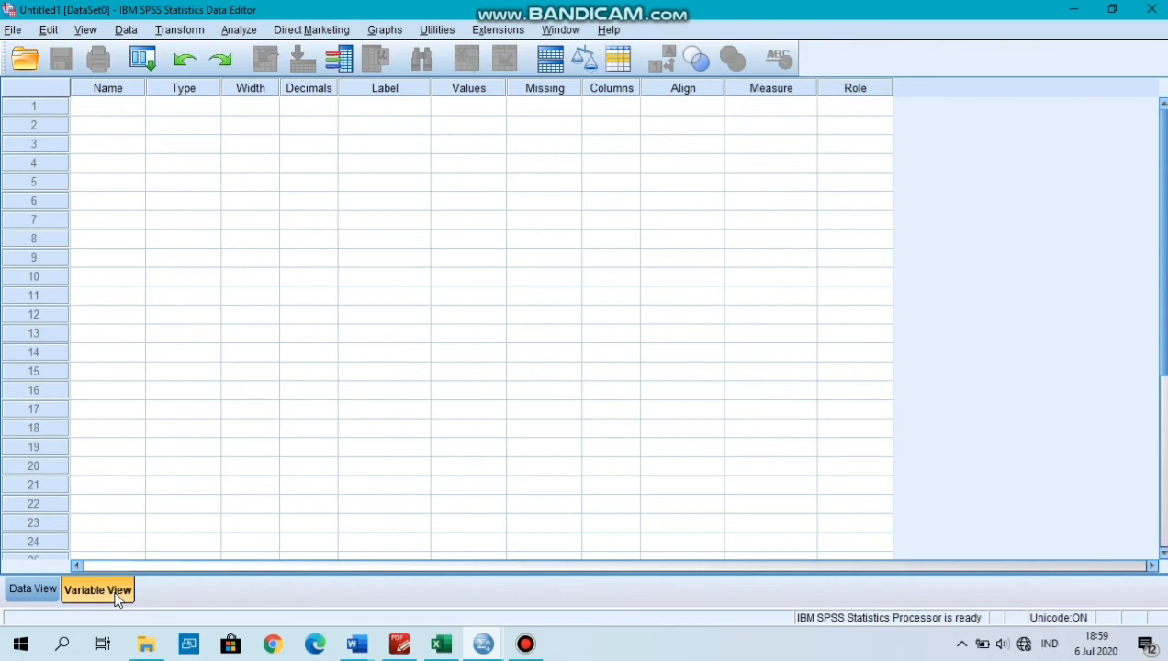
{"action": "left_click", "coordinate": [29, 592]}
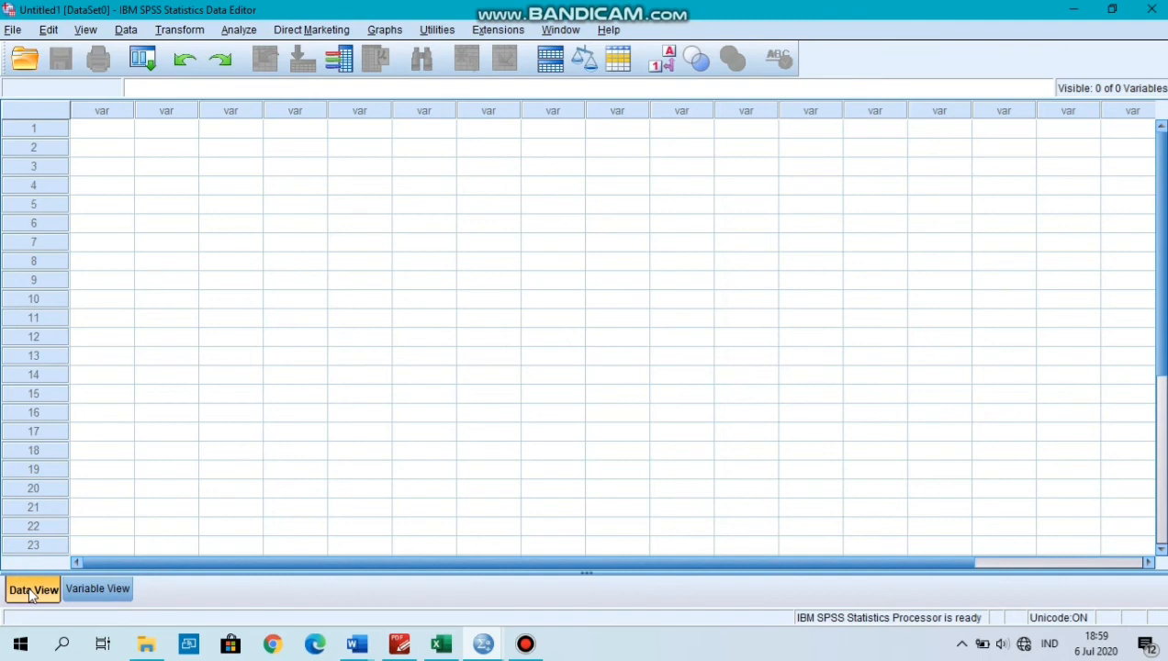
{"action": "left_click", "coordinate": [95, 596]}
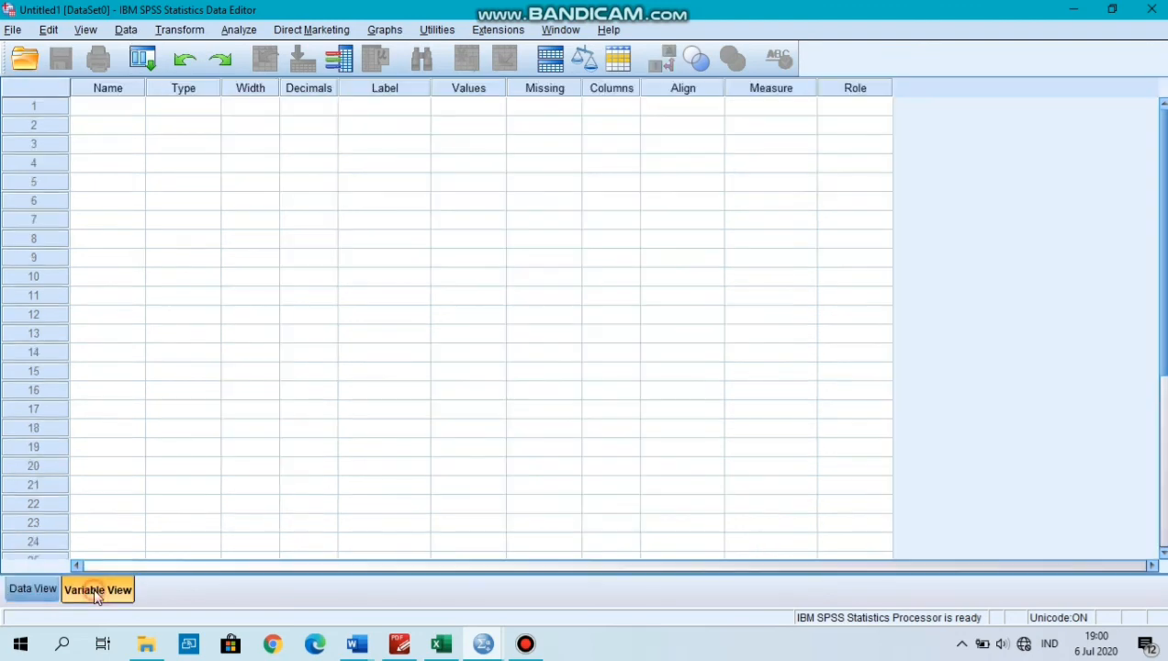
- Define six variables named P1, P2, P3, P4, P5 and P6 in the first six rows
{"action": "left_click", "coordinate": [128, 108]}
{"action": "type", "text": "P"}
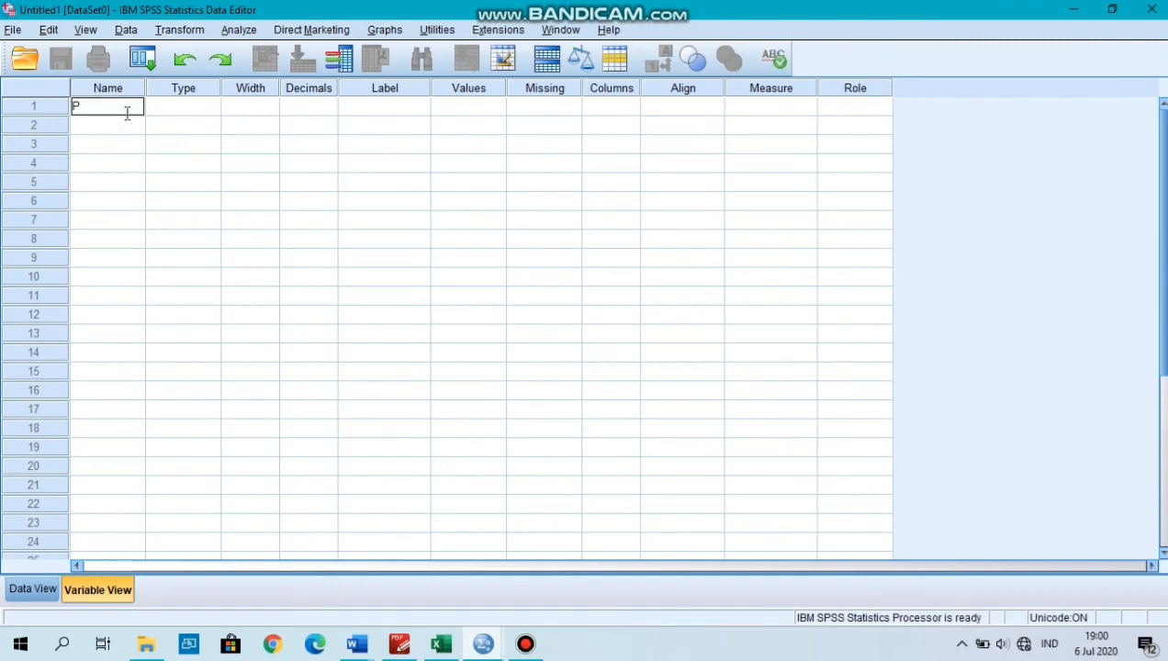
{"action": "type", "text": "1"}
{"action": "key", "text": "Return"}
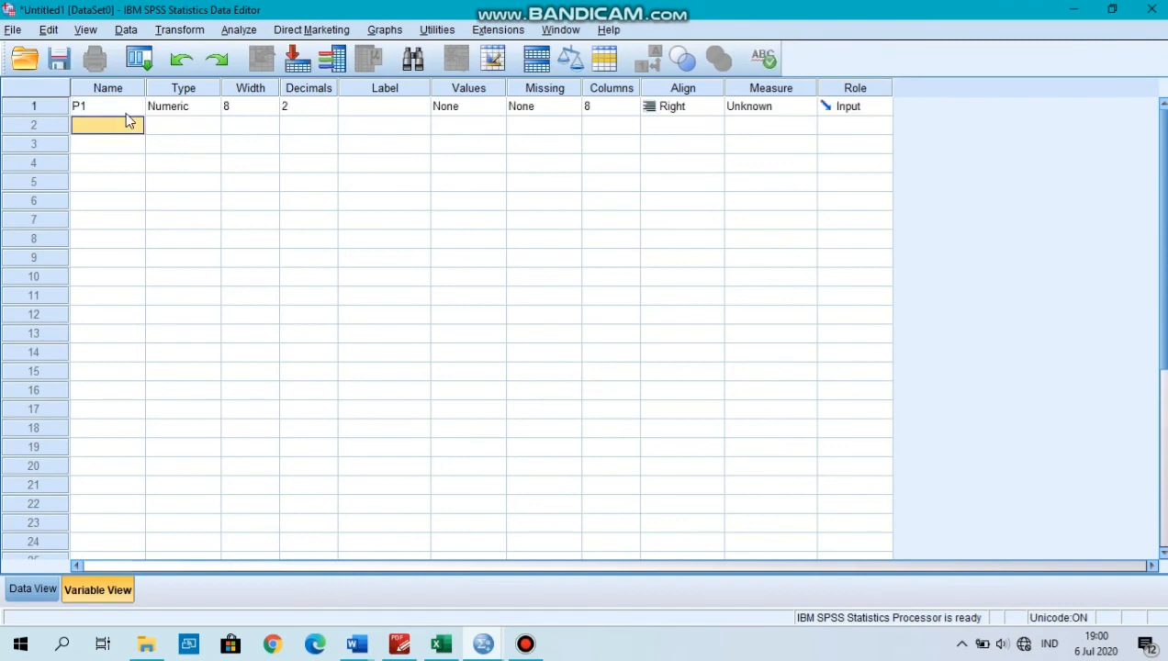
{"action": "type", "text": "P2"}
{"action": "key", "text": "Return"}
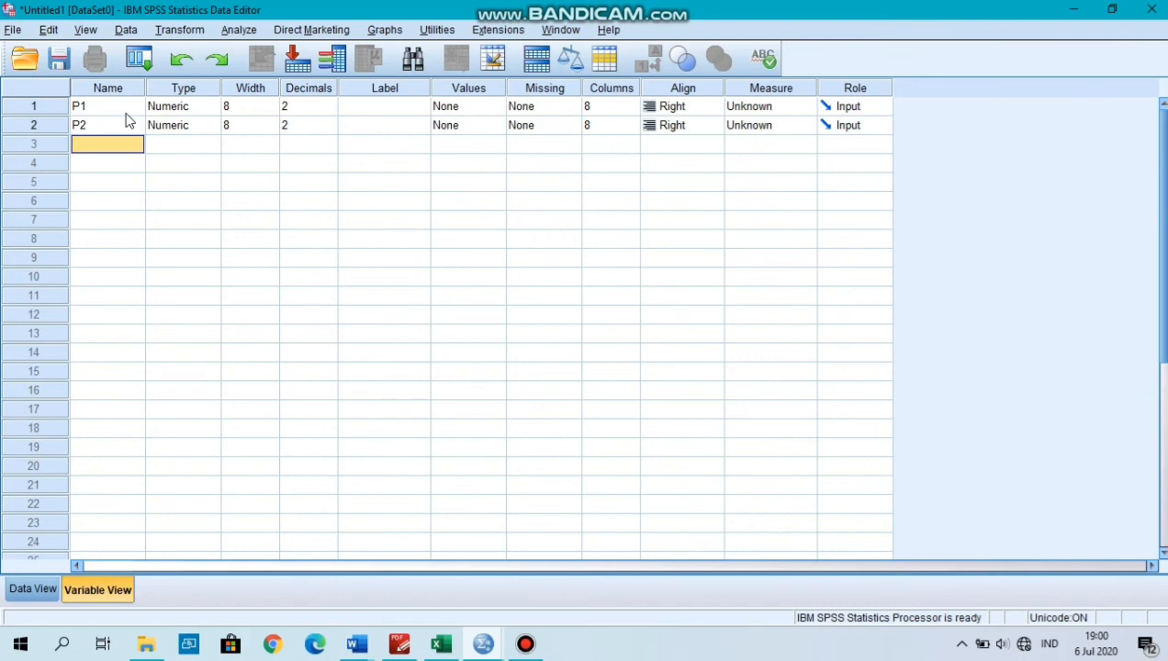
{"action": "type", "text": "P3"}
{"action": "key", "text": "Return"}
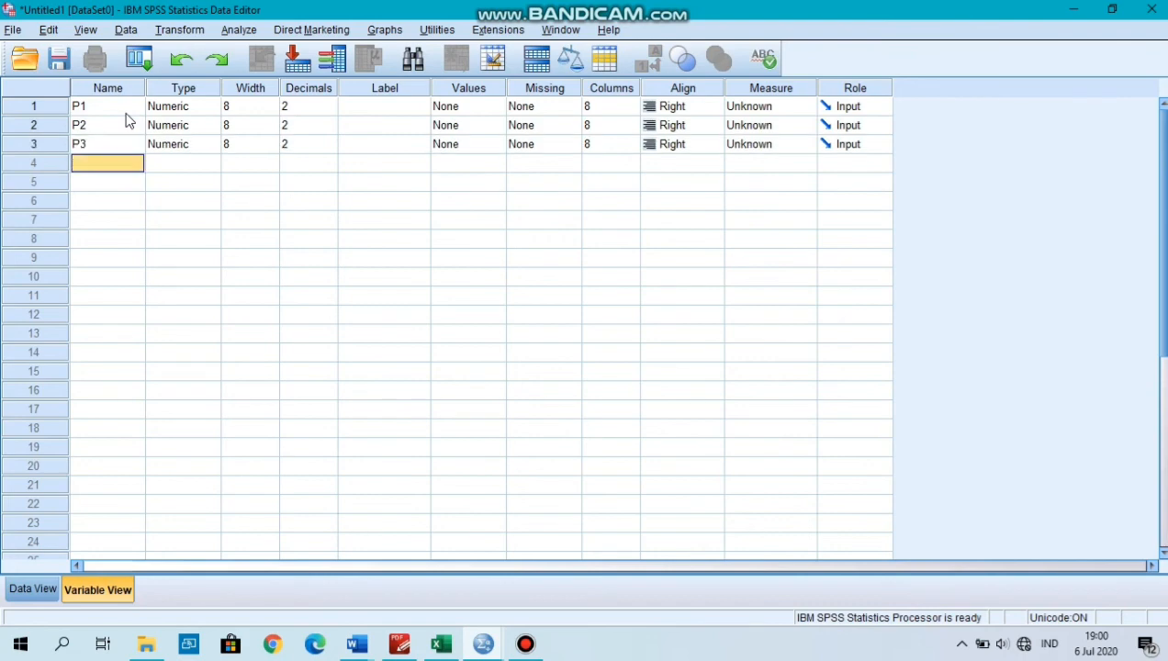
{"action": "type", "text": "P4"}
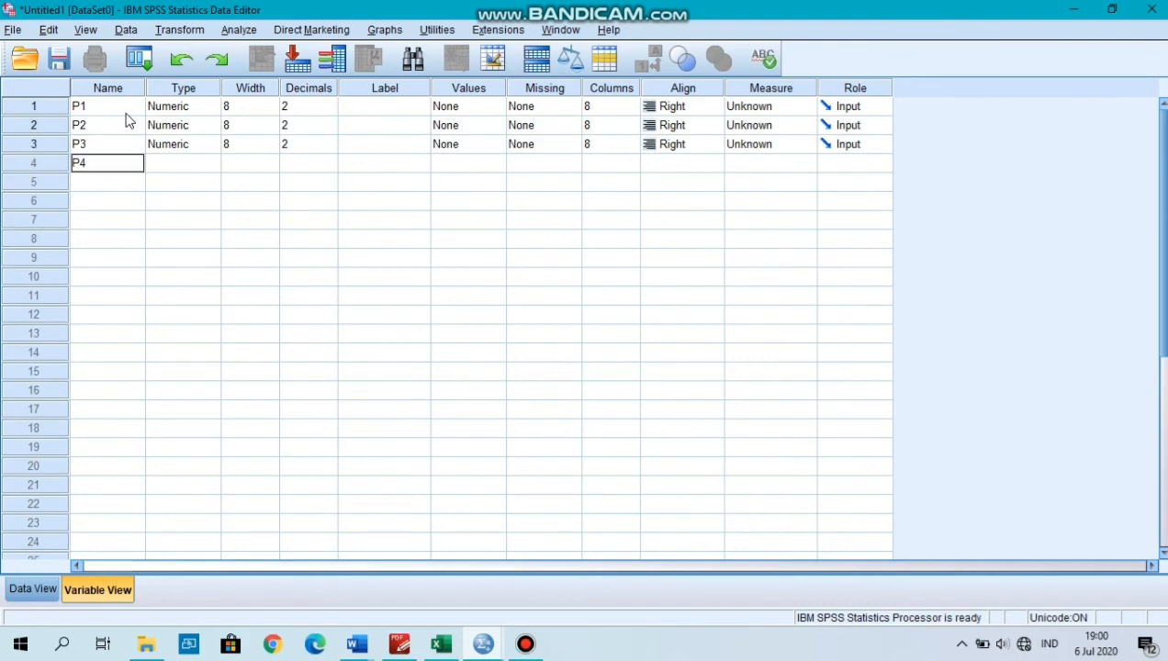
{"action": "key", "text": "Return"}
{"action": "type", "text": "P5"}
{"action": "key", "text": "Return"}
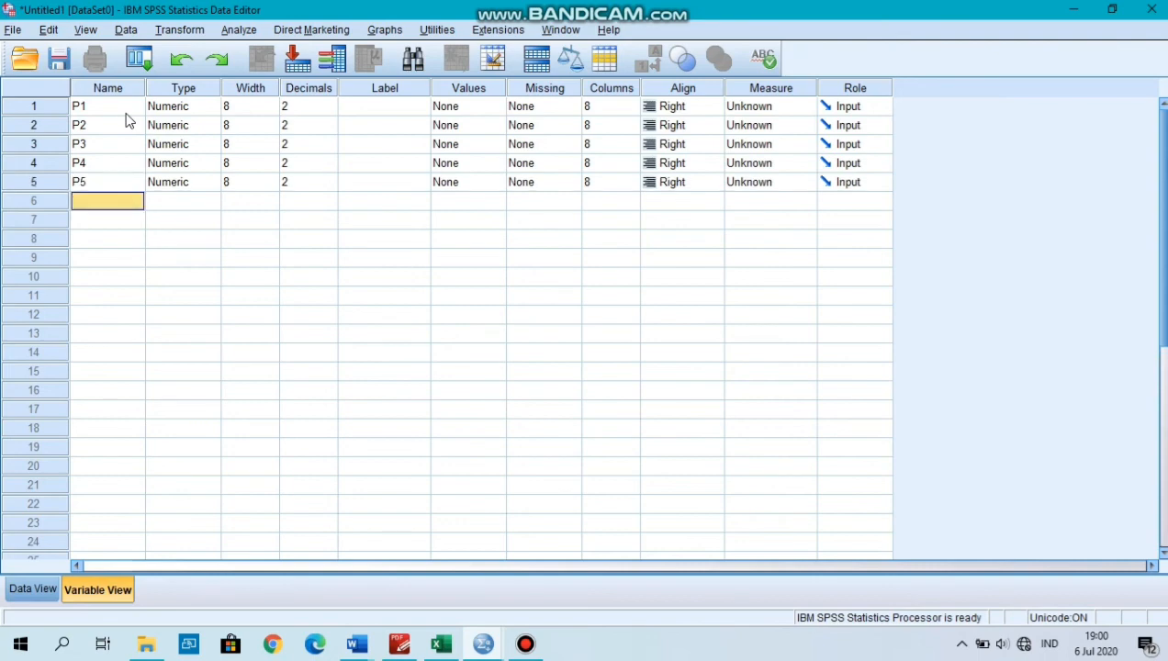
{"action": "type", "text": "P6"}
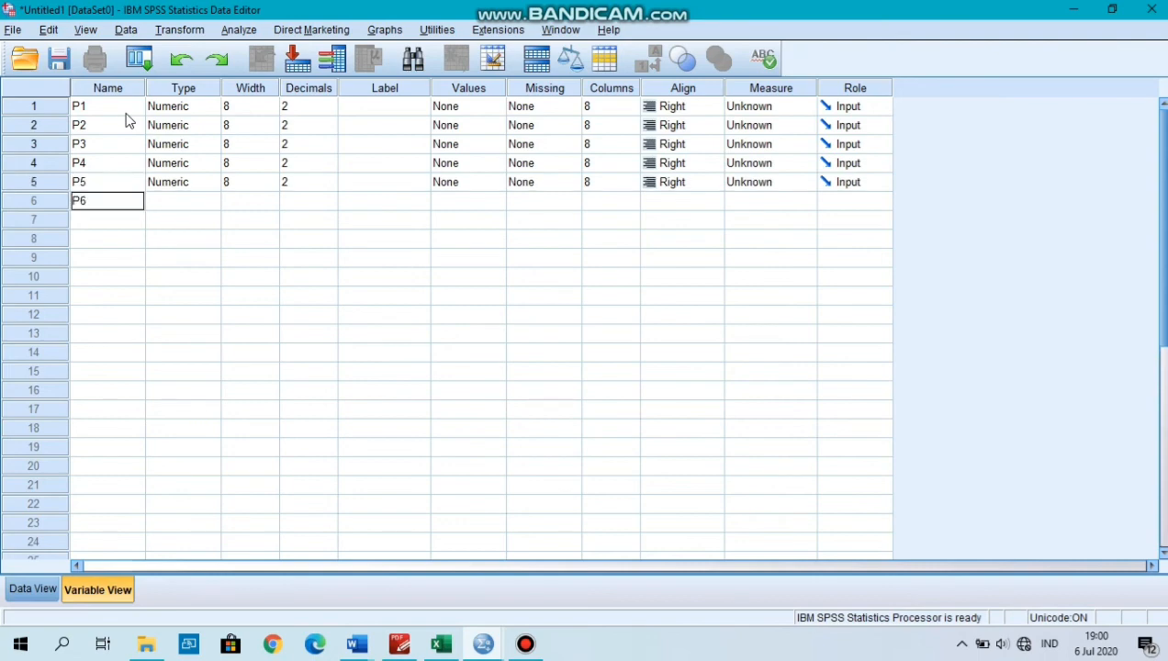
{"action": "key", "text": "Return"}
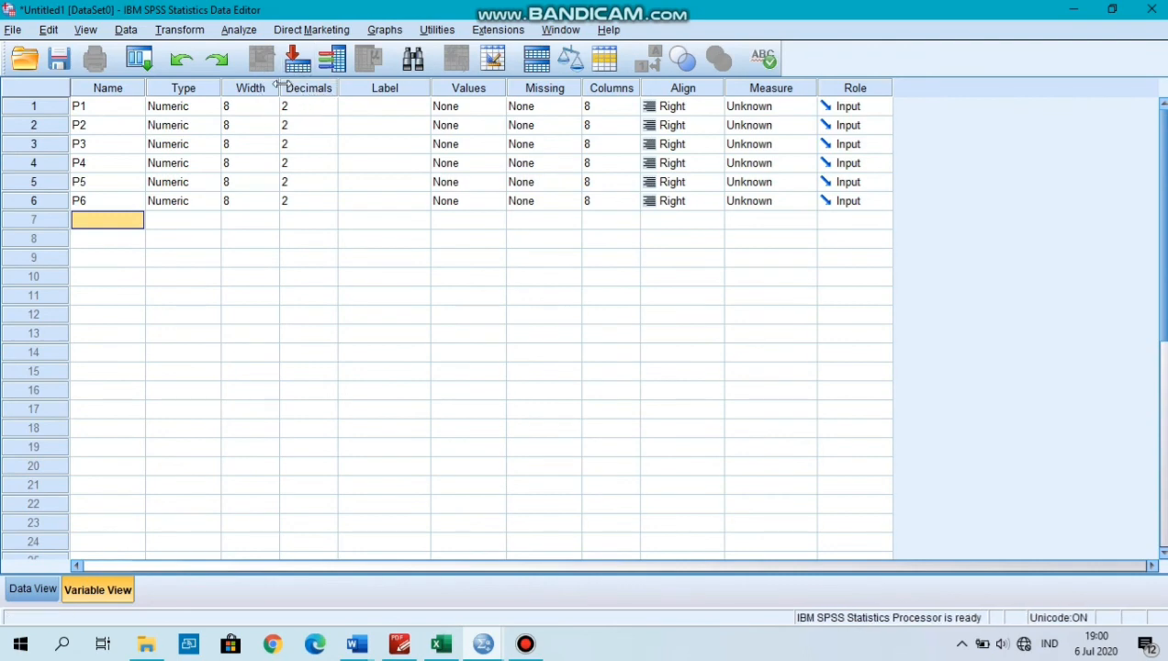
- Set the decimals to 0 for all six variables, P1 to P6
{"action": "left_click", "coordinate": [314, 108]}
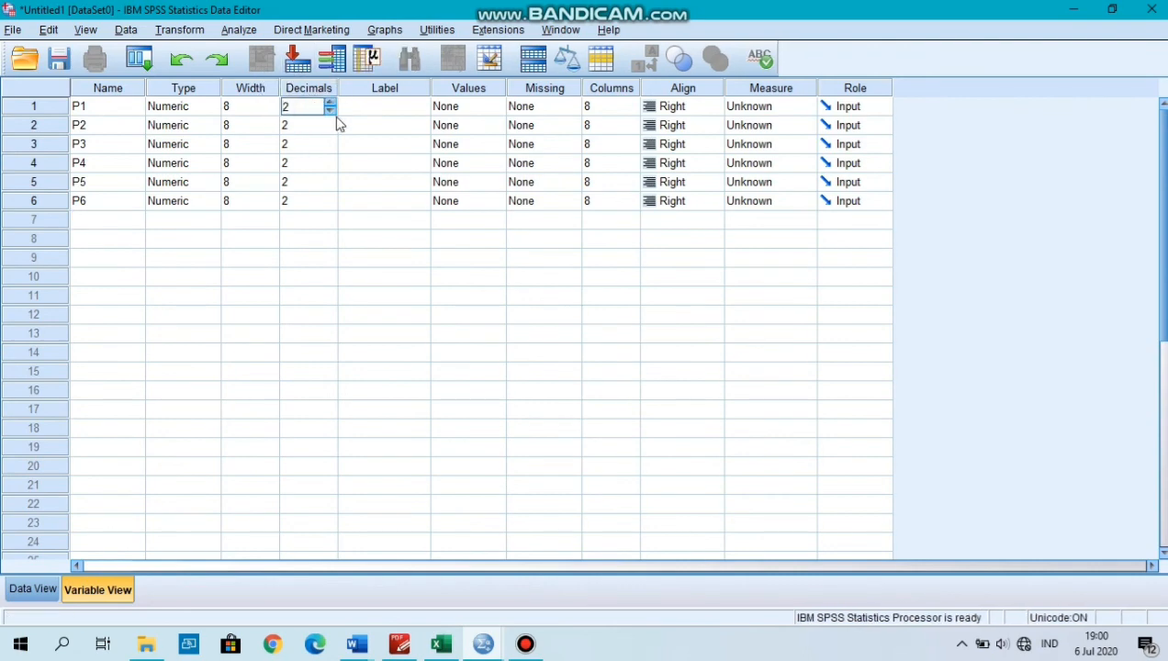
{"action": "key", "text": "Return"}
{"action": "left_click", "coordinate": [330, 130]}
{"action": "left_click", "coordinate": [330, 129]}
{"action": "left_click", "coordinate": [331, 150]}
{"action": "left_click", "coordinate": [329, 149]}
{"action": "left_click", "coordinate": [330, 148]}
{"action": "left_click", "coordinate": [331, 169]}
{"action": "left_click", "coordinate": [329, 168]}
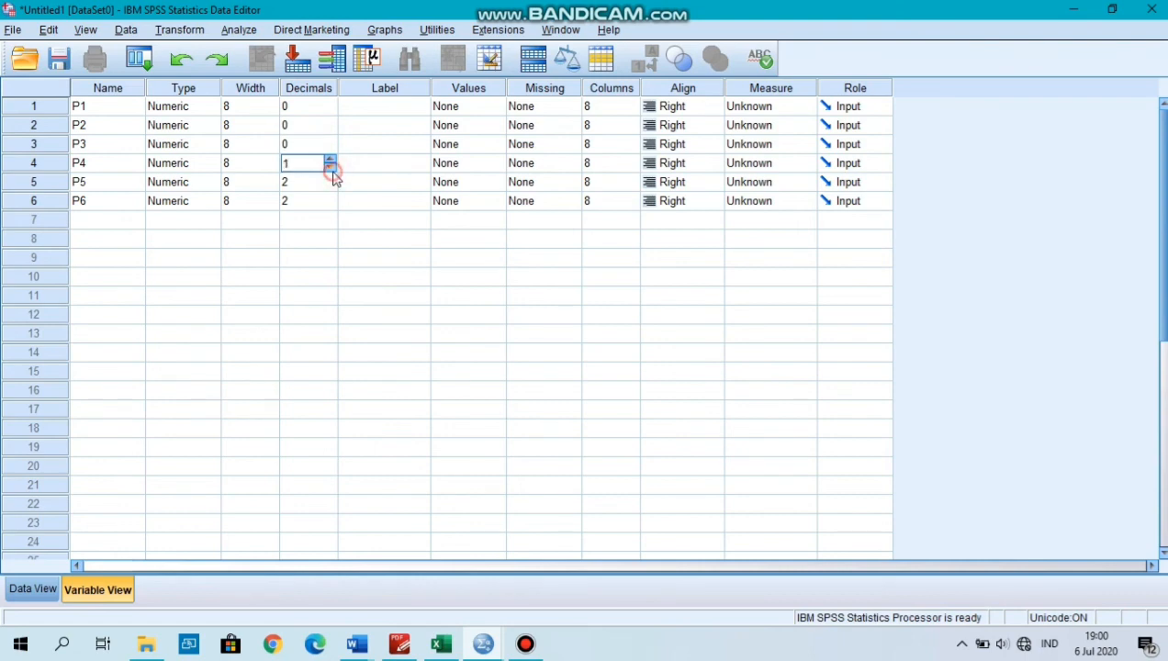
{"action": "left_click", "coordinate": [329, 168]}
{"action": "left_click", "coordinate": [332, 187]}
{"action": "left_click", "coordinate": [332, 188]}
{"action": "left_click", "coordinate": [332, 187]}
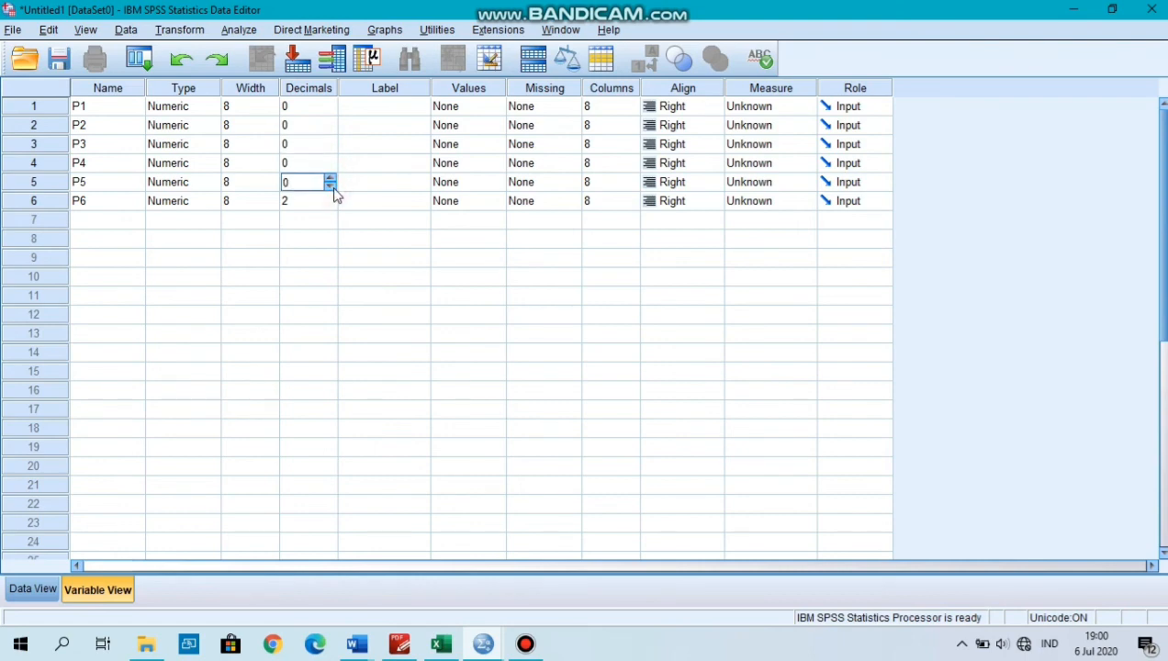
{"action": "left_click", "coordinate": [332, 208]}
{"action": "left_click", "coordinate": [332, 207]}
{"action": "left_click", "coordinate": [332, 207]}
- Set the measurement level of variables P1 to P6 to Scale
{"action": "left_click", "coordinate": [776, 108]}
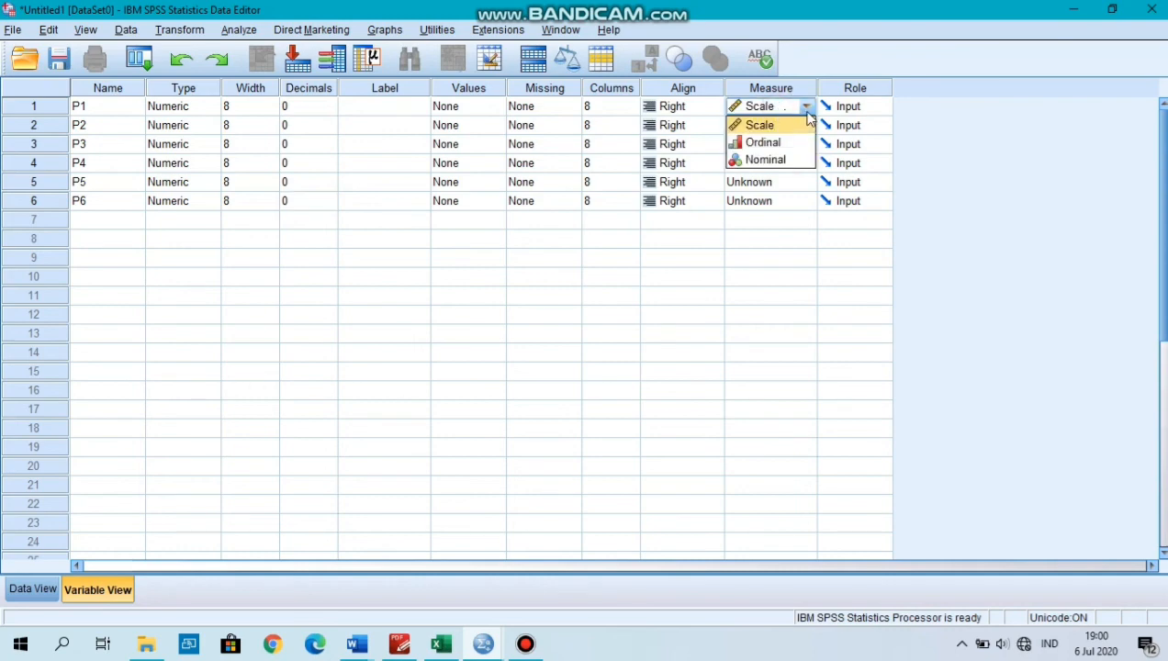
{"action": "left_click", "coordinate": [785, 125]}
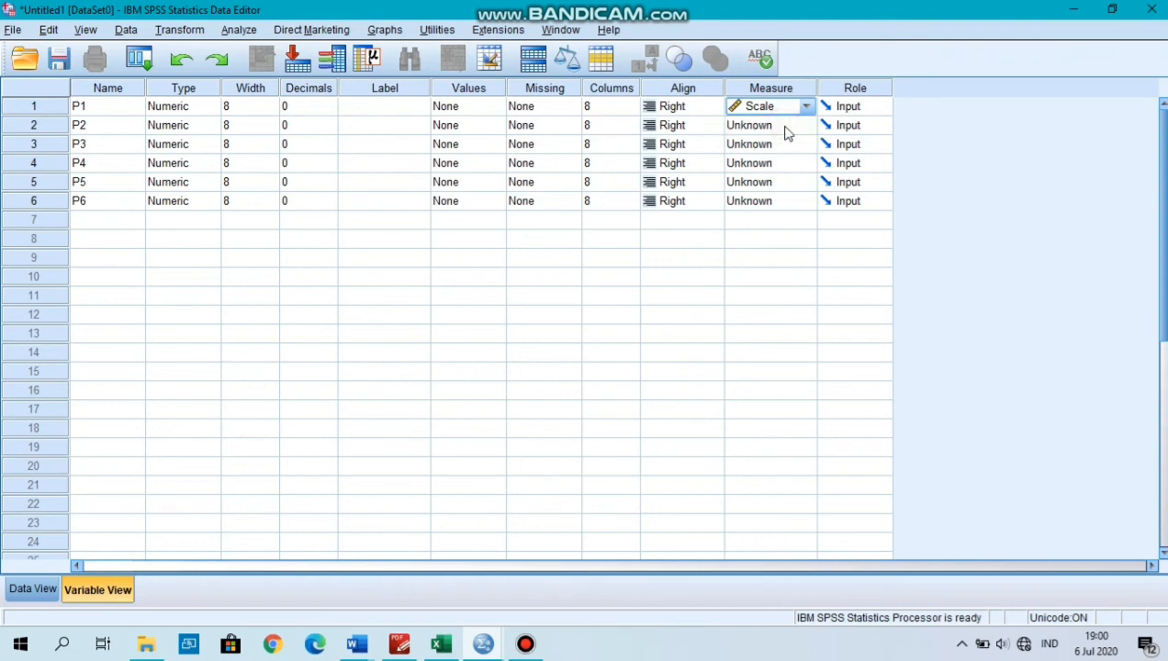
{"action": "left_click", "coordinate": [782, 126]}
{"action": "left_click", "coordinate": [785, 144]}
{"action": "left_click", "coordinate": [785, 144]}
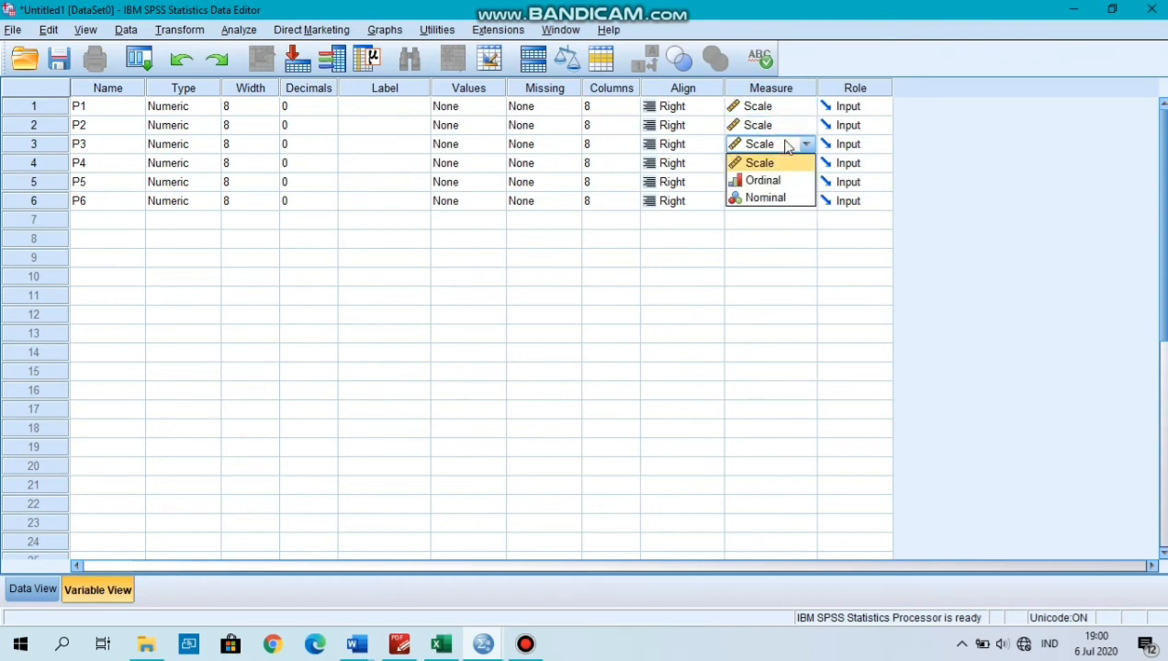
{"action": "left_click", "coordinate": [785, 144]}
{"action": "left_click", "coordinate": [785, 164]}
{"action": "left_click", "coordinate": [780, 182]}
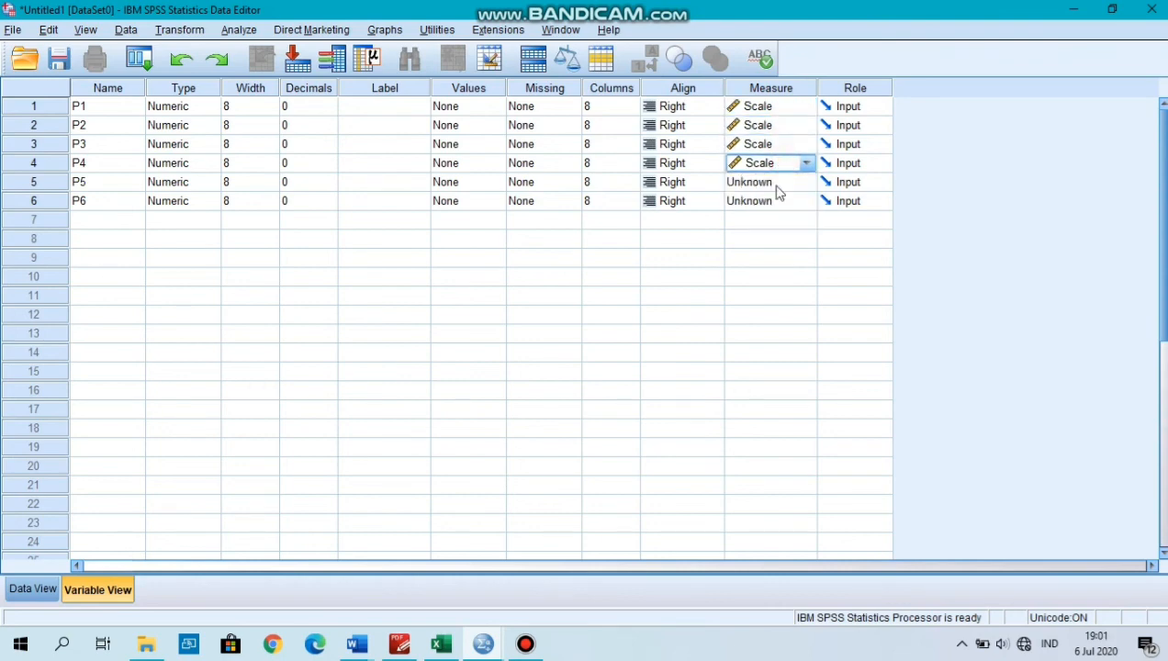
{"action": "left_click", "coordinate": [777, 199]}
{"action": "left_click", "coordinate": [776, 198]}
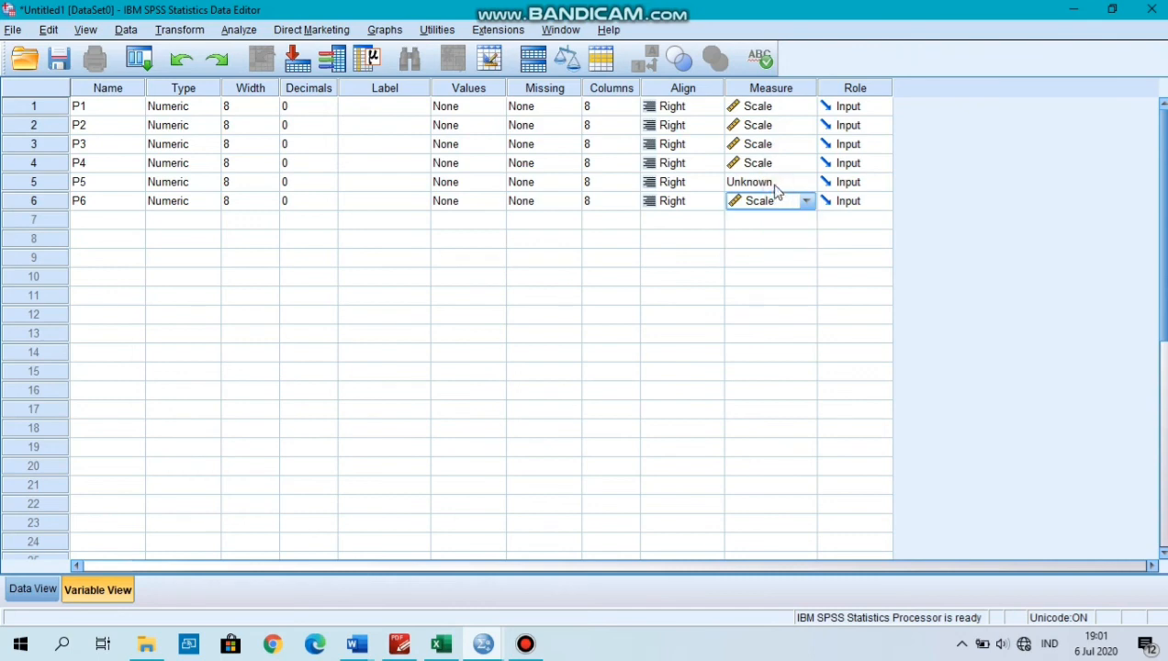
{"action": "left_click", "coordinate": [771, 182]}
{"action": "left_click", "coordinate": [771, 183]}
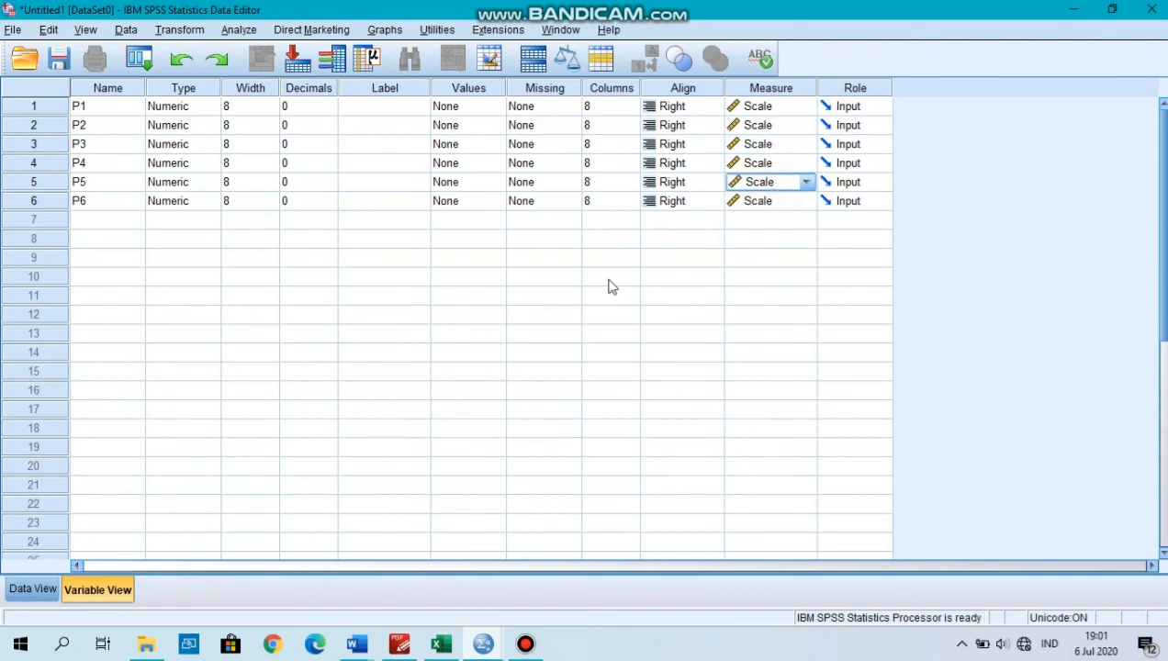
- Show the data grid, switch to the Excel workbook and copy the test scores in A1:F10
{"action": "left_click", "coordinate": [35, 589]}
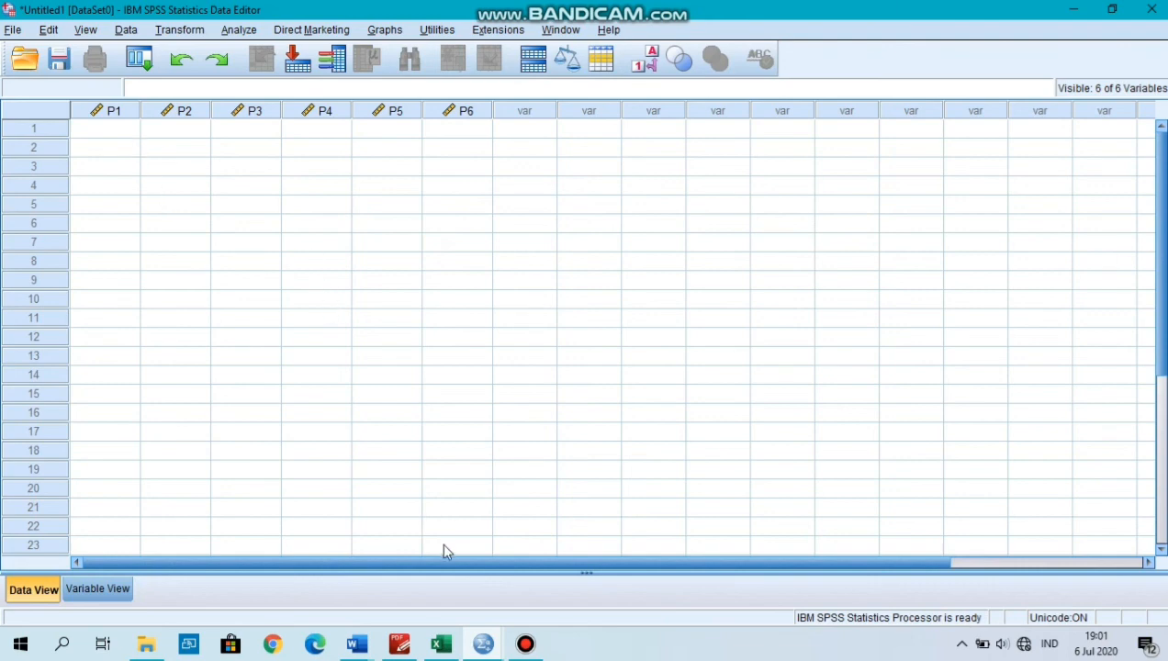
{"action": "left_click", "coordinate": [448, 645]}
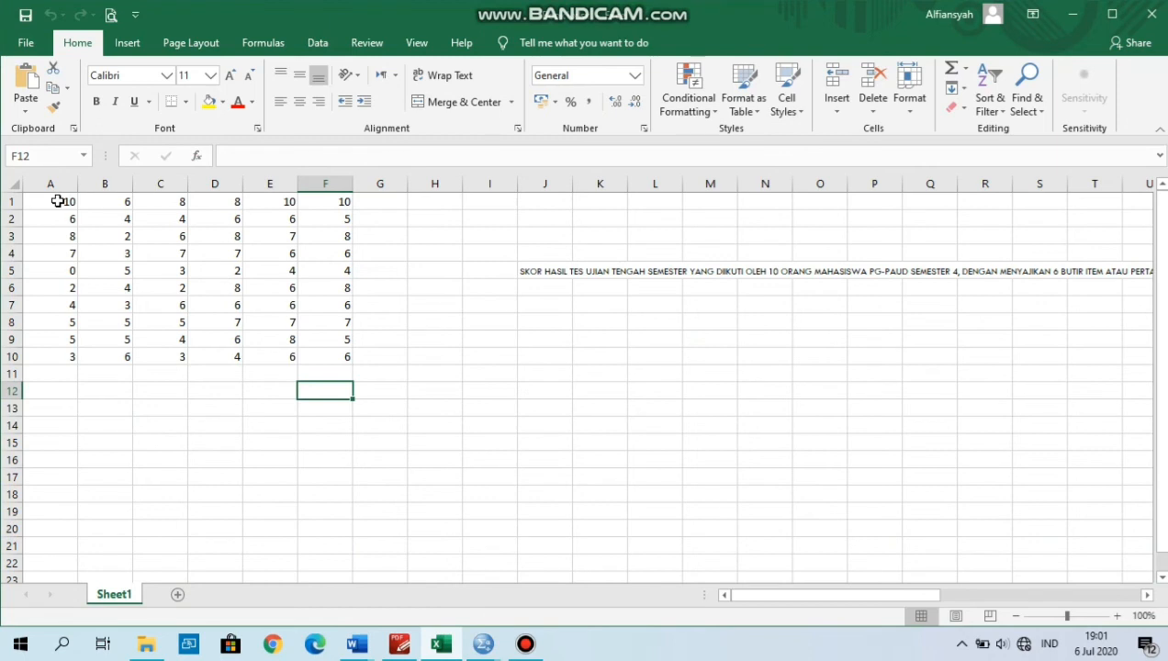
{"action": "left_click_drag", "start_coordinate": [58, 201], "coordinate": [332, 359]}
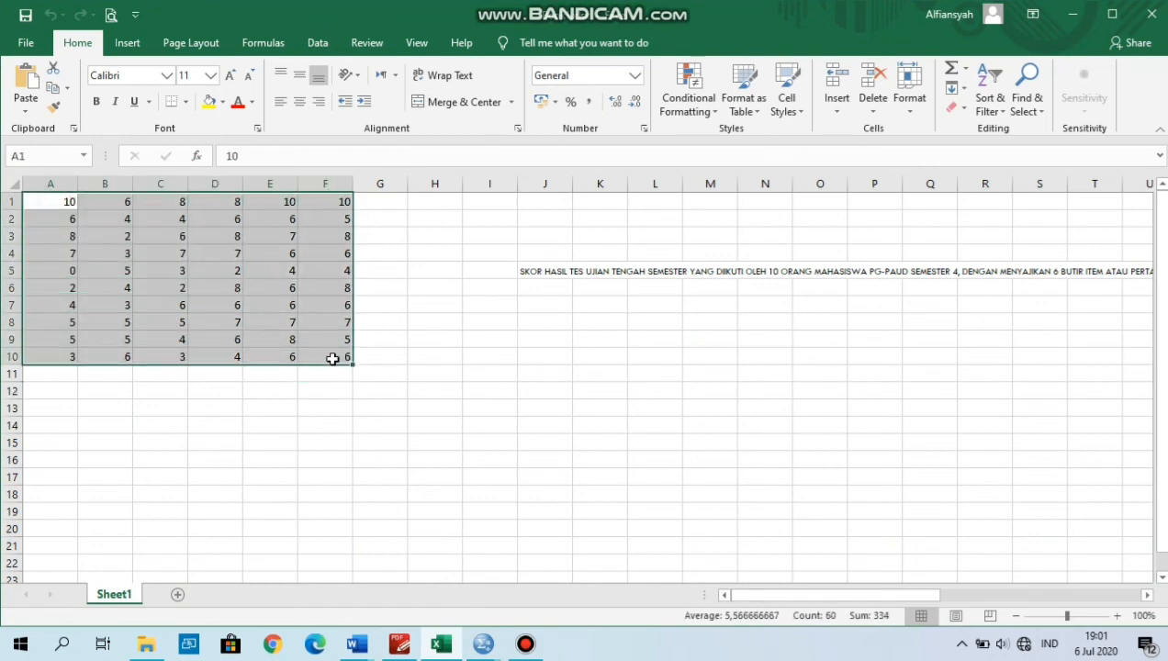
{"action": "right_click", "coordinate": [333, 357]}
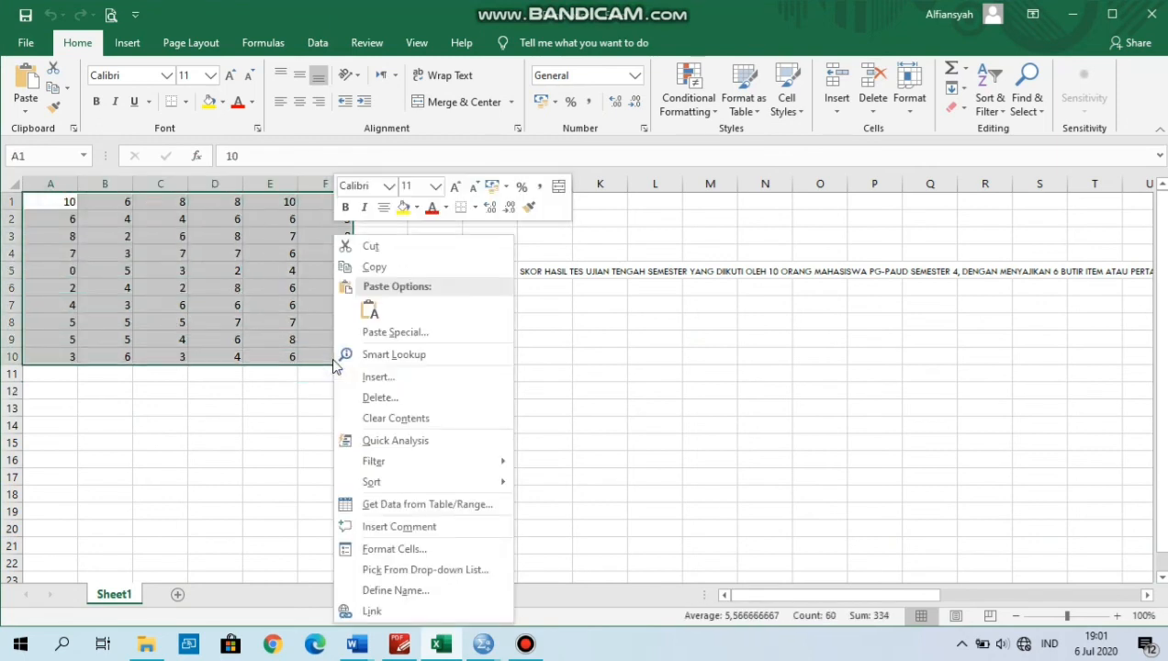
{"action": "left_click", "coordinate": [376, 267]}
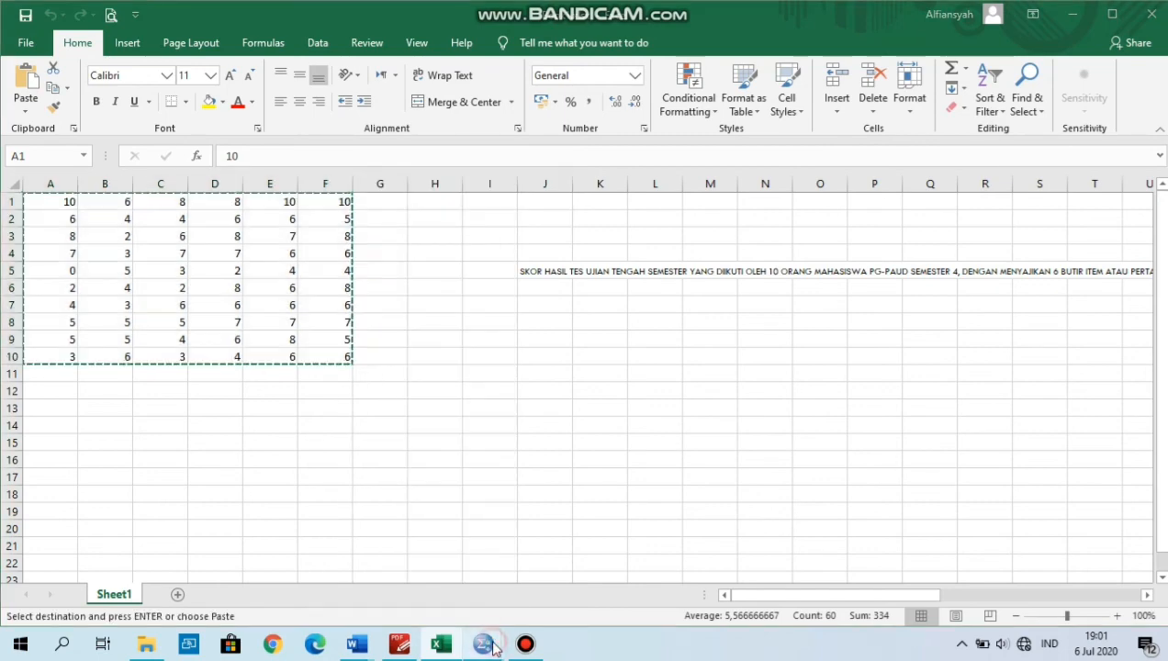
- Switch back to the SPSS data set and paste the copied scores starting at row 1 of P1
{"action": "mouse_move", "coordinate": [489, 646]}
{"action": "left_click", "coordinate": [397, 551]}
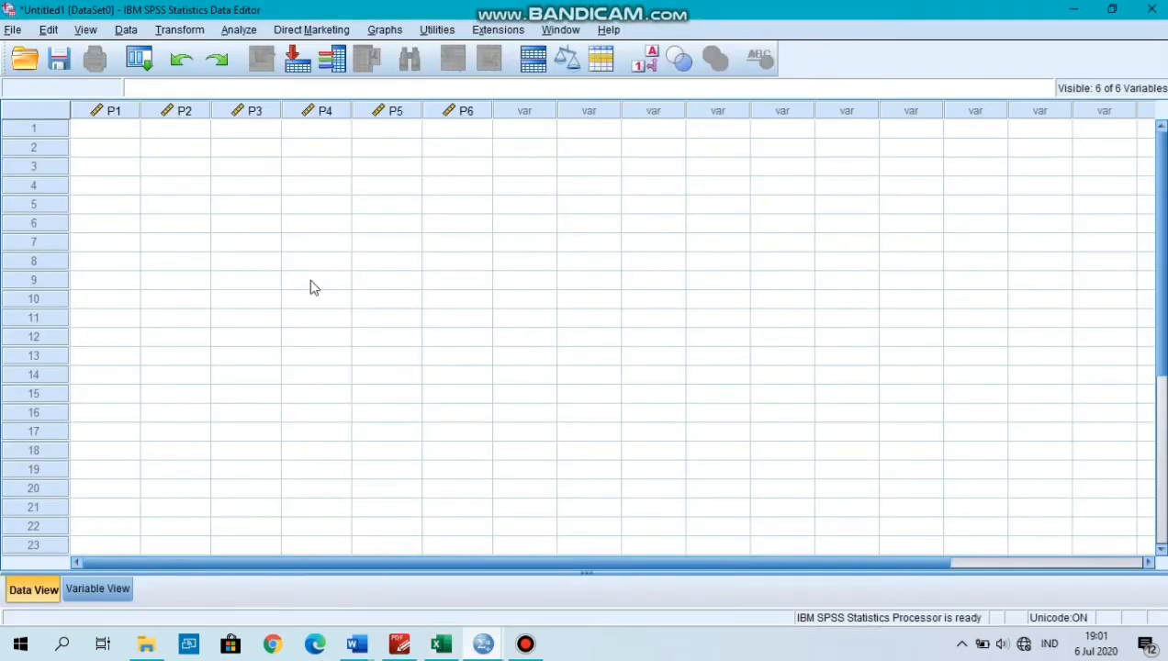
{"action": "left_click", "coordinate": [103, 136]}
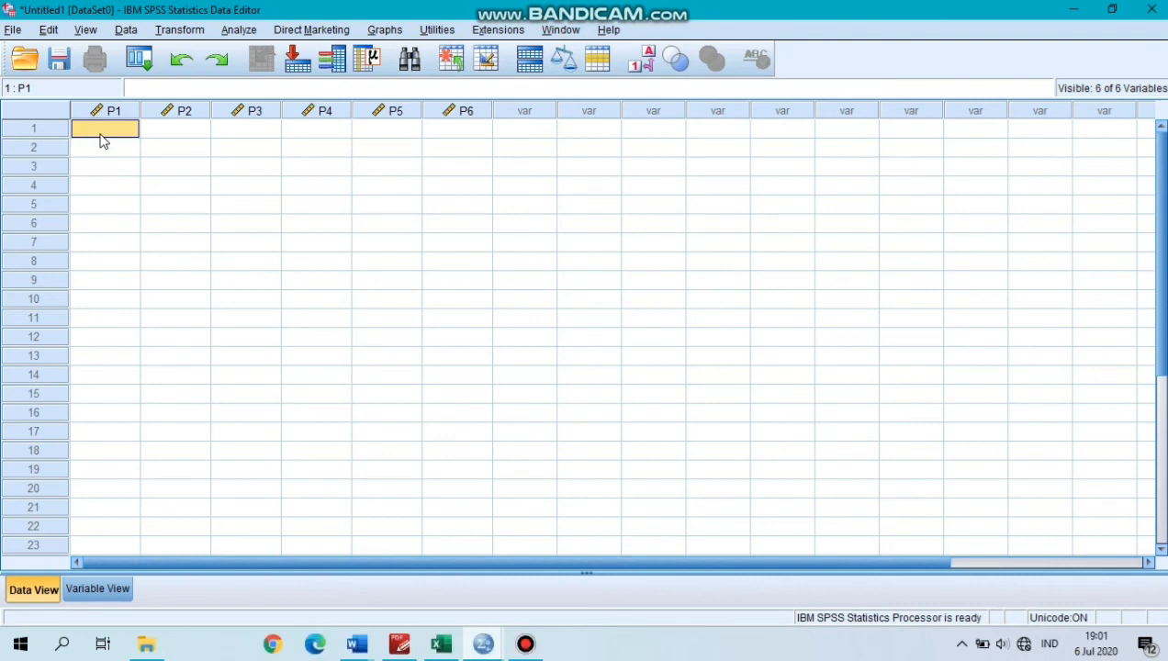
{"action": "right_click", "coordinate": [103, 142]}
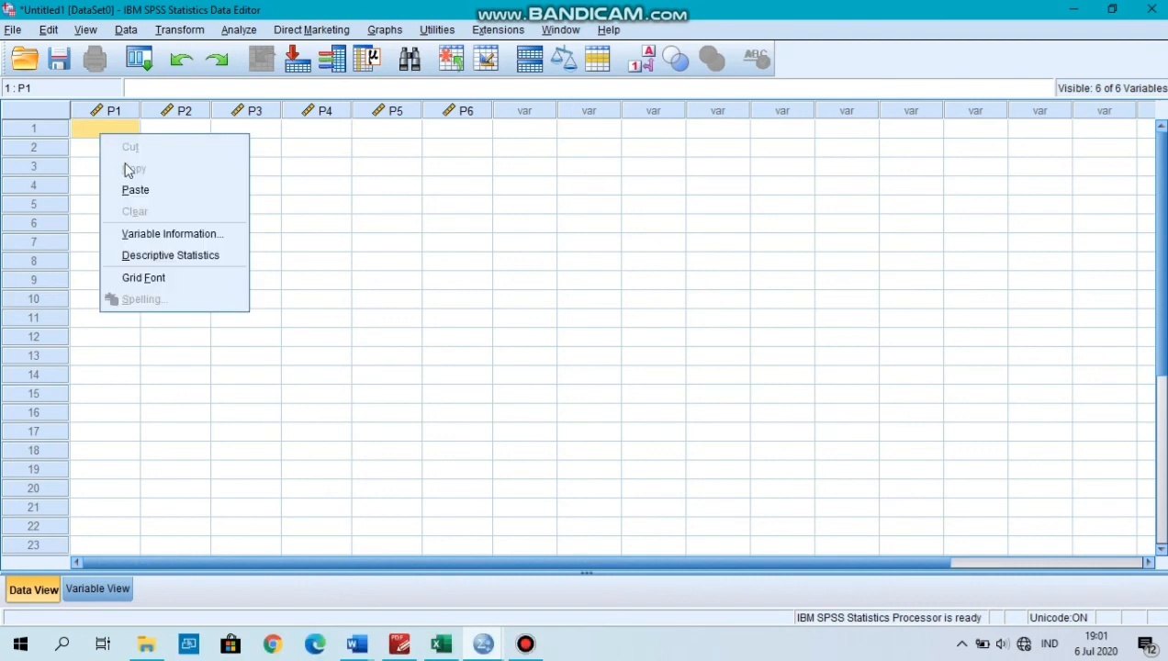
{"action": "left_click", "coordinate": [135, 190]}
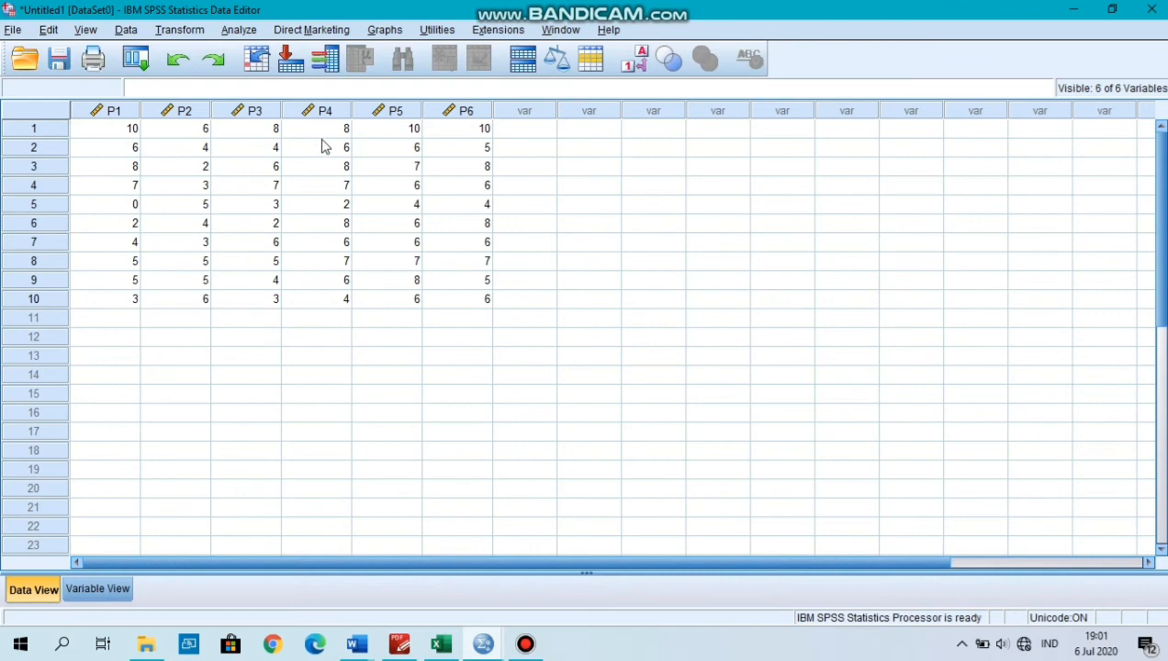
- Start a Reliability Analysis and add all six variables, P1 to P6, as its items
{"action": "left_click", "coordinate": [239, 31]}
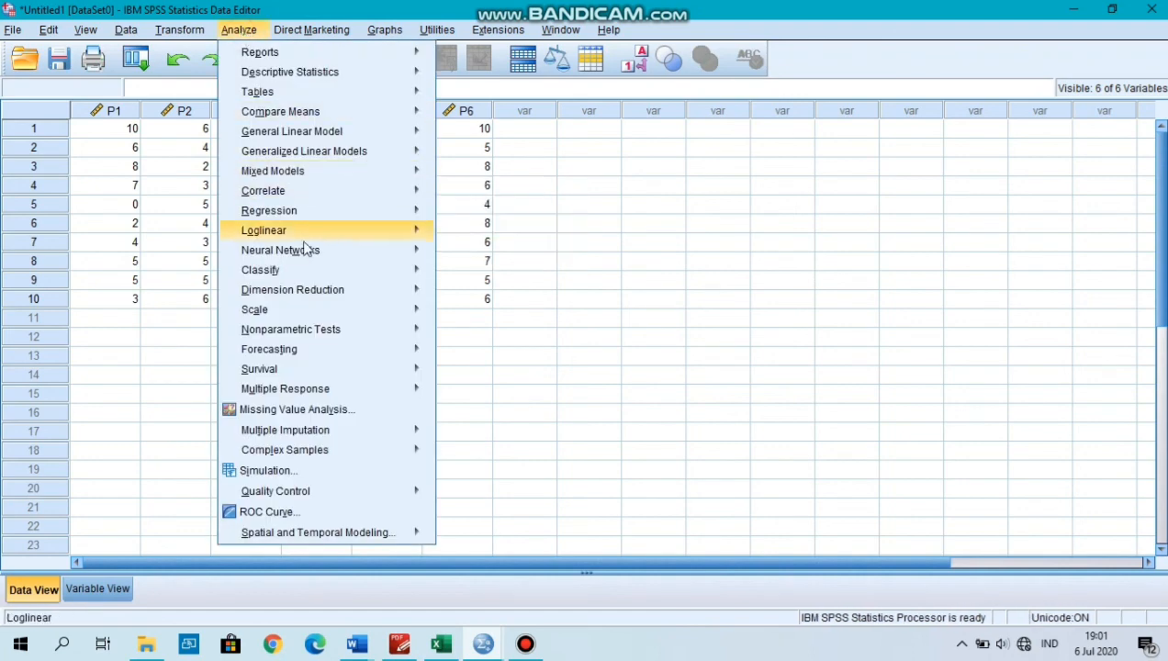
{"action": "mouse_move", "coordinate": [303, 311]}
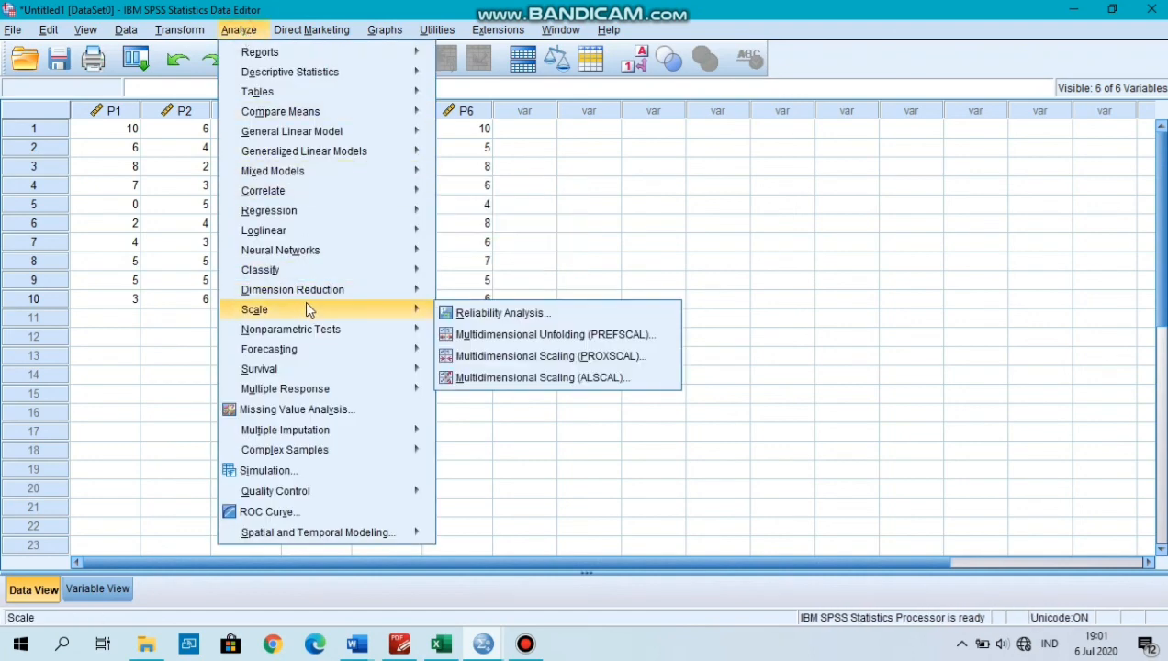
{"action": "left_click", "coordinate": [493, 316]}
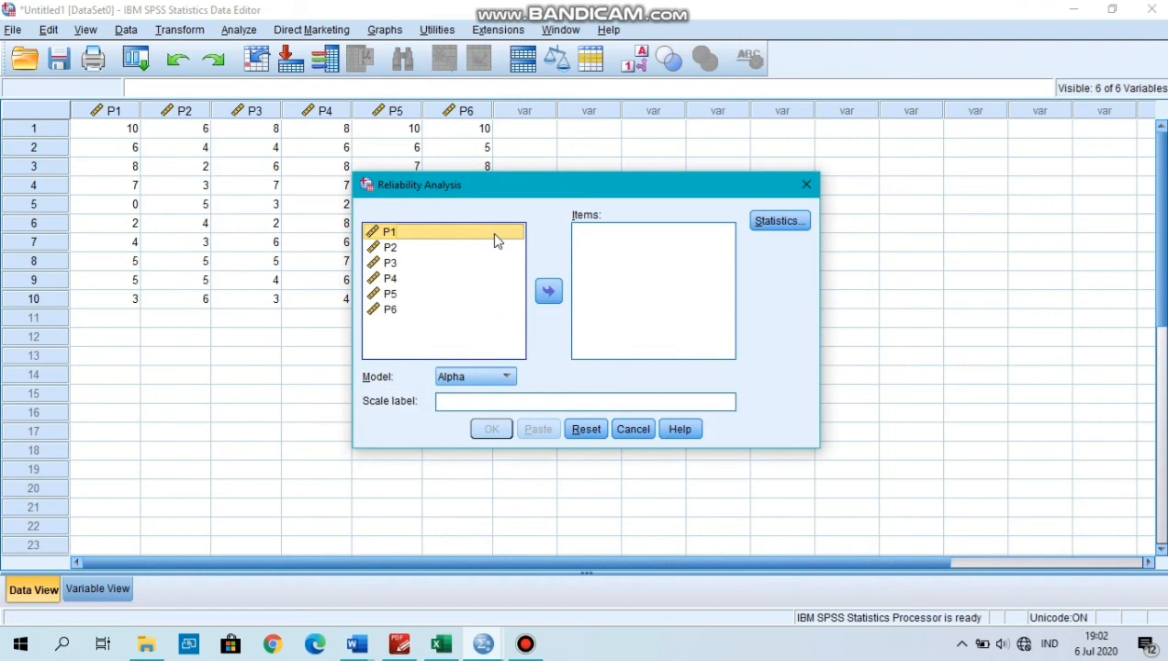
{"action": "key", "text": "ctrl+a"}
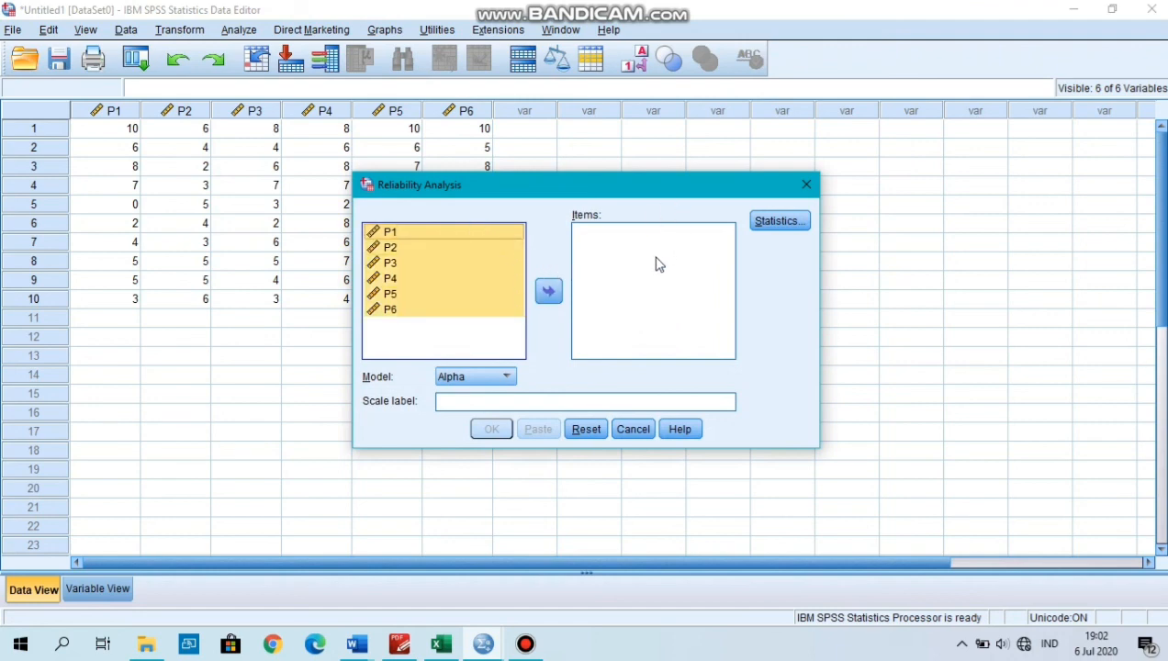
{"action": "left_click", "coordinate": [550, 292]}
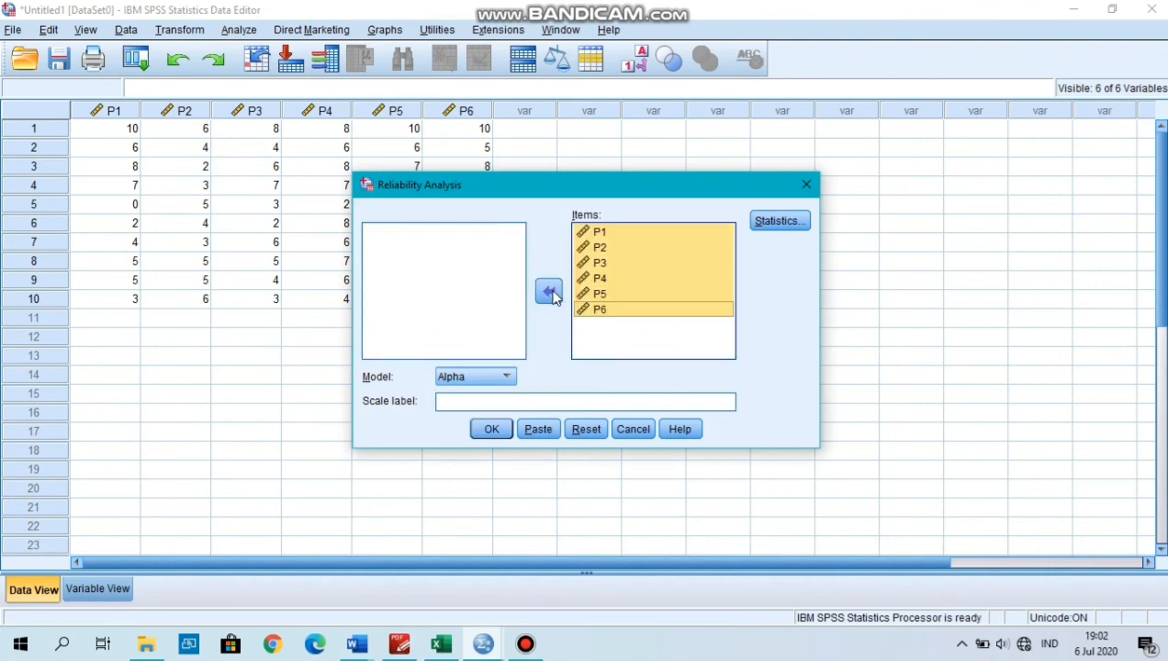
- Request the "Scale if item deleted" descriptives, keep the Alpha model and run the reliability analysis
{"action": "left_click", "coordinate": [790, 225]}
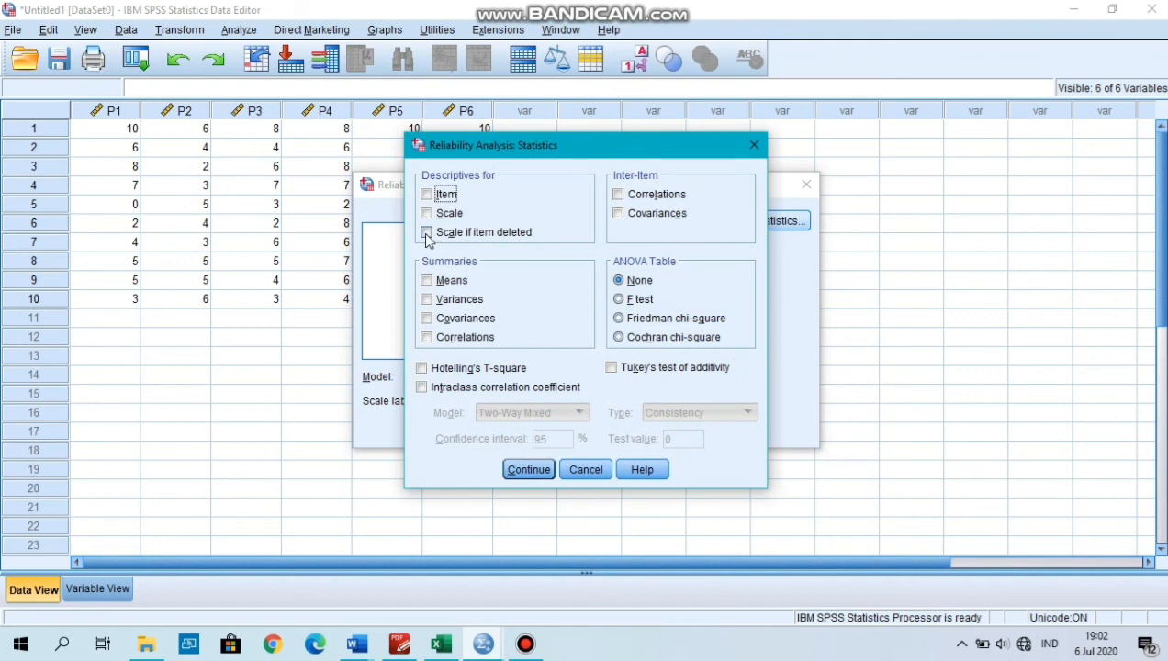
{"action": "left_click", "coordinate": [427, 235]}
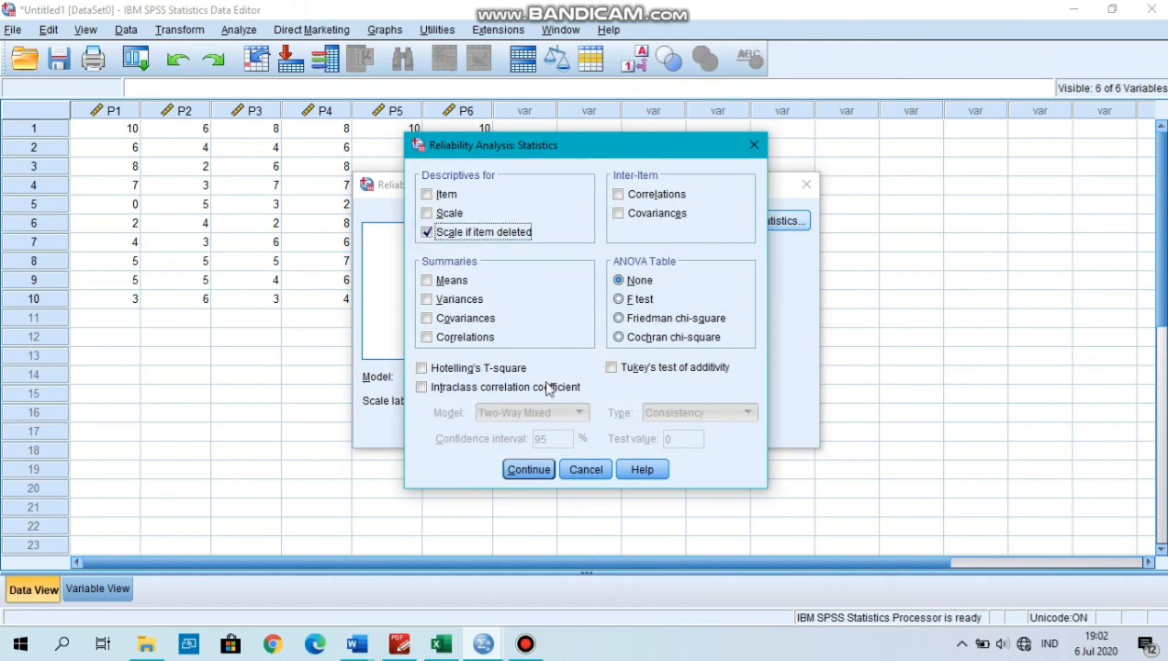
{"action": "left_click", "coordinate": [529, 468]}
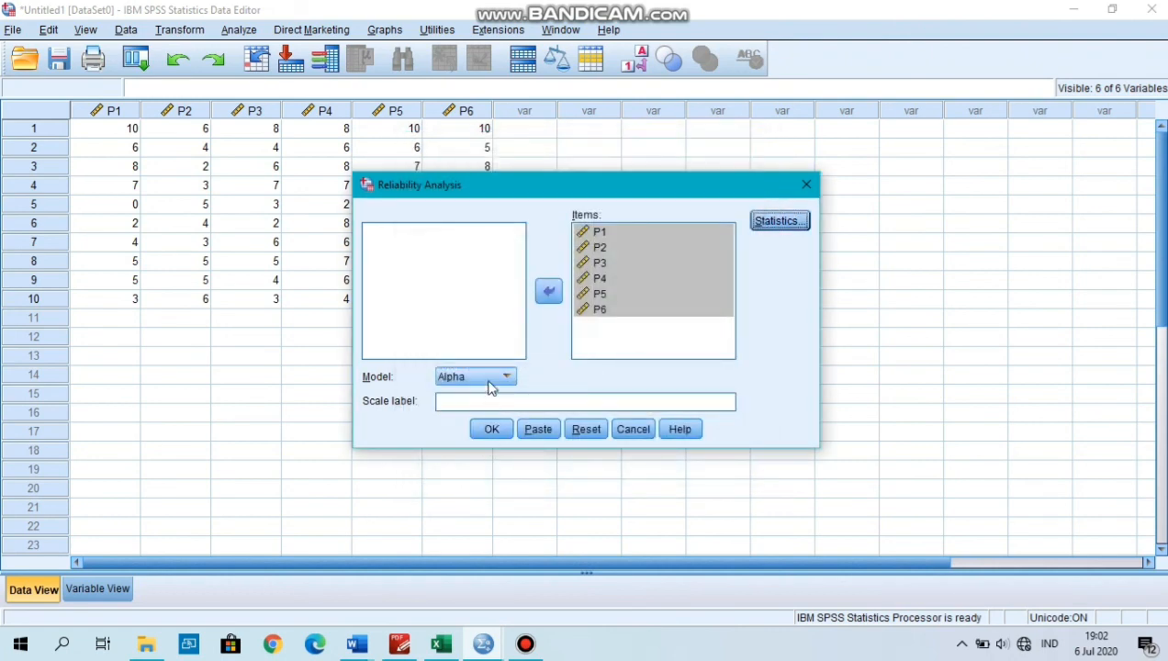
{"action": "left_click", "coordinate": [484, 377]}
{"action": "left_click", "coordinate": [485, 394]}
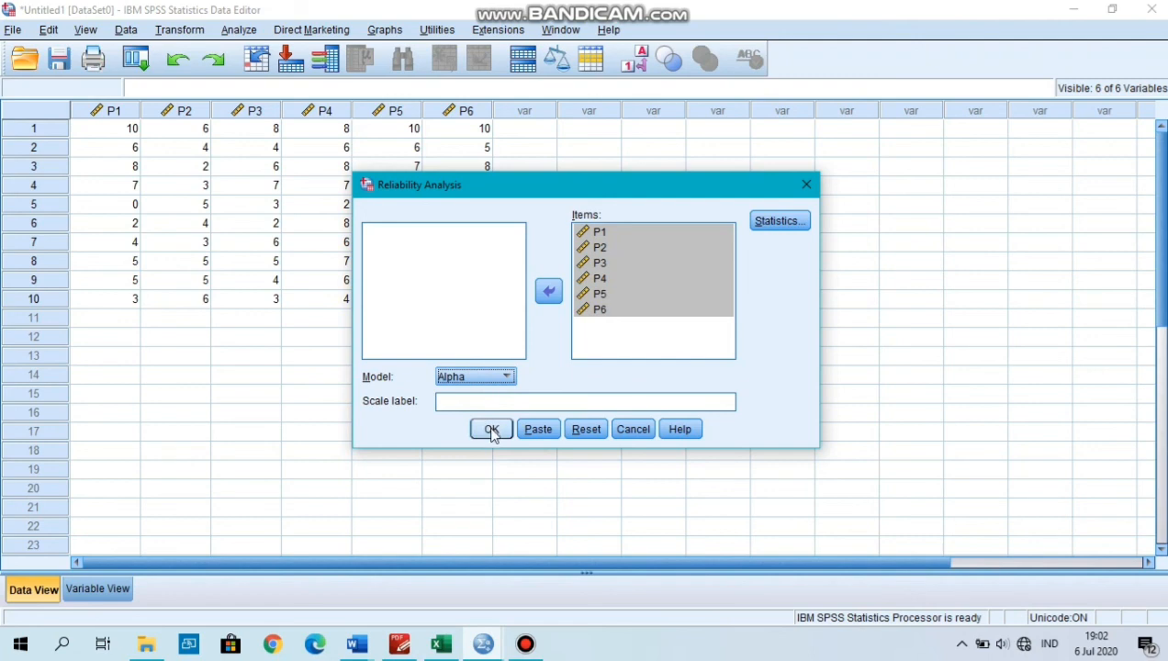
{"action": "left_click", "coordinate": [491, 430]}
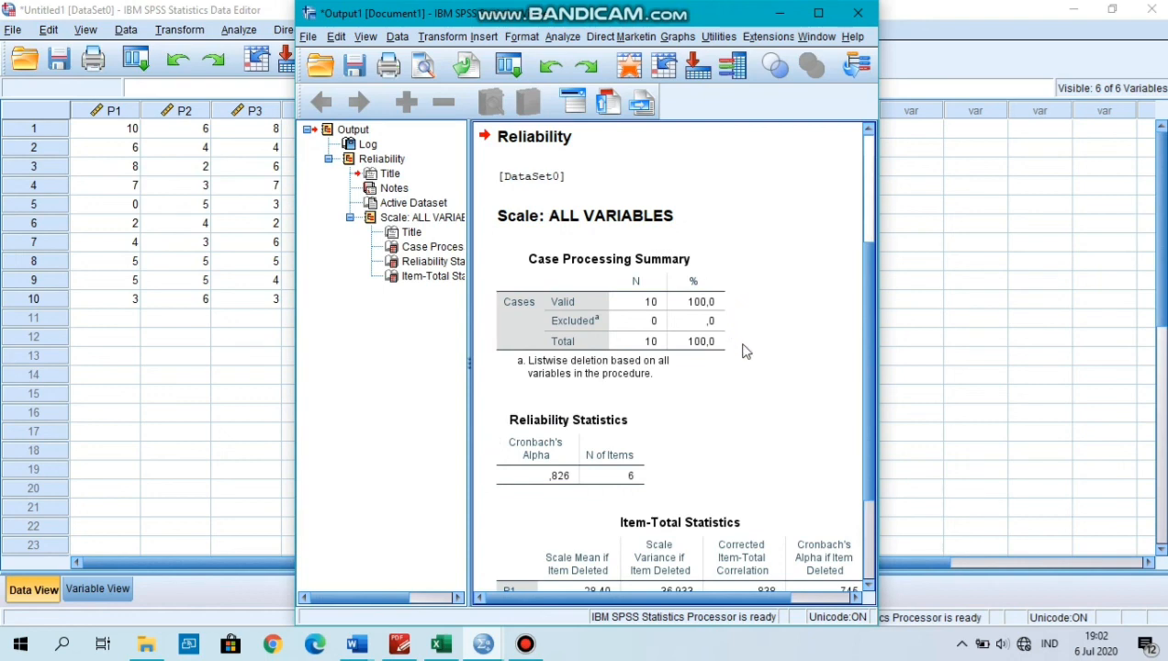
- Look over the reliability output, examining the valid and excluded cases in the Case Processing Summary
{"action": "scroll", "coordinate": [873, 285], "scroll_direction": "up", "scroll_amount": 1}
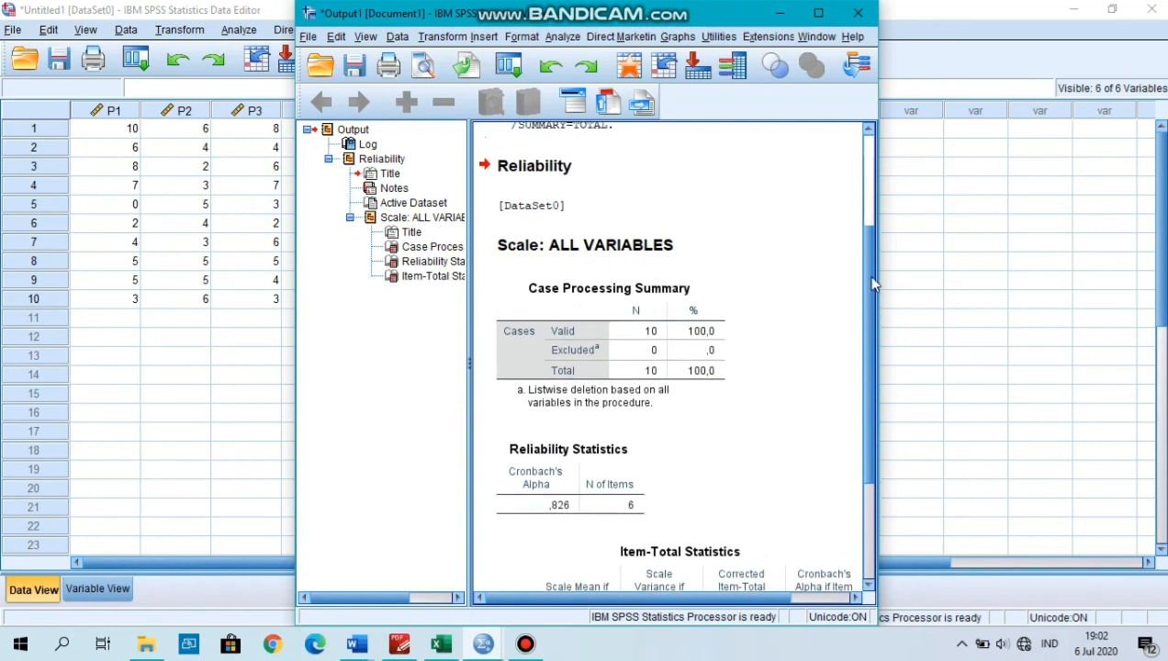
{"action": "scroll", "coordinate": [872, 285], "scroll_direction": "up", "scroll_amount": 5}
{"action": "scroll", "coordinate": [868, 230], "scroll_direction": "down", "scroll_amount": 1}
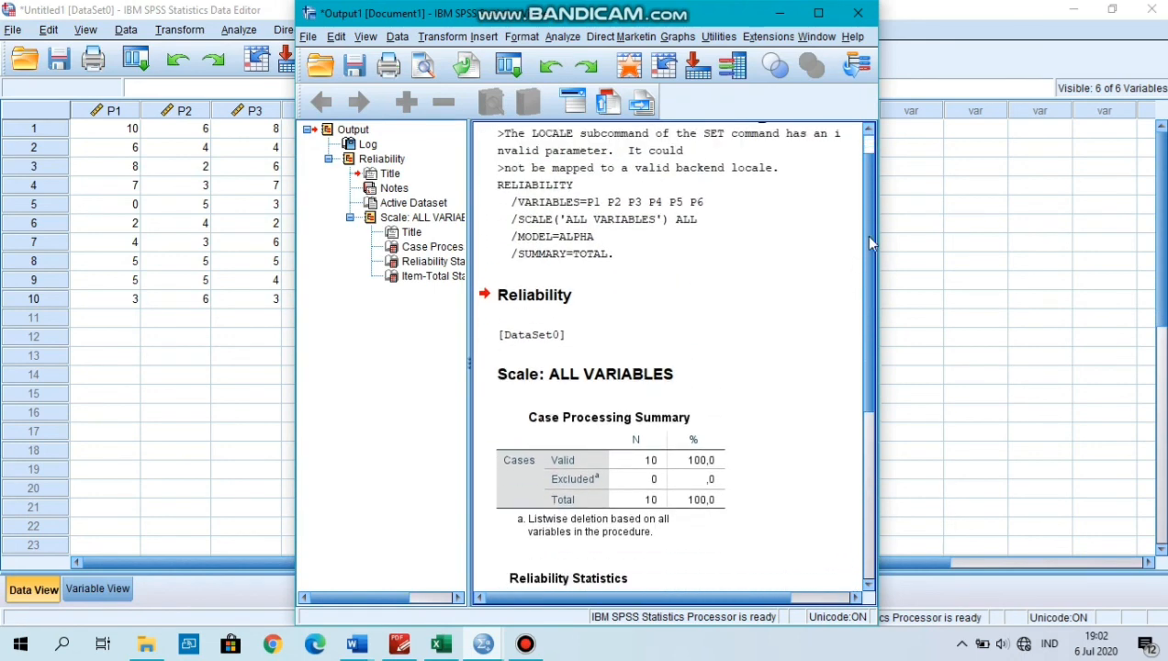
{"action": "scroll", "coordinate": [870, 243], "scroll_direction": "down", "scroll_amount": 5}
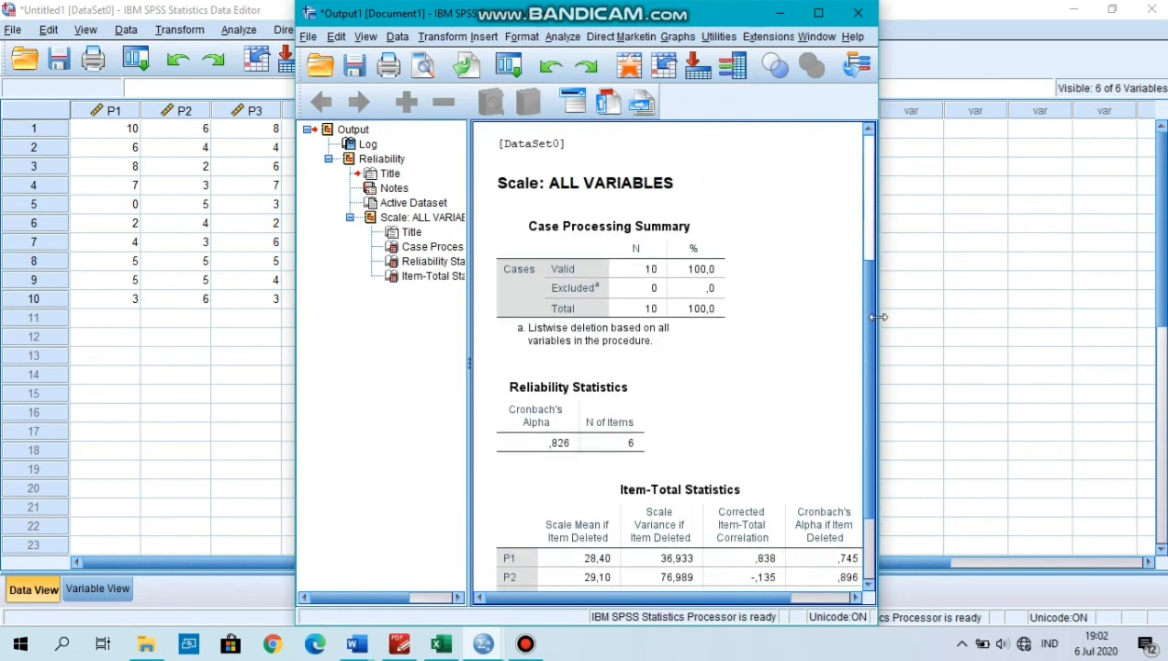
{"action": "scroll", "coordinate": [878, 312], "scroll_direction": "up", "scroll_amount": 3}
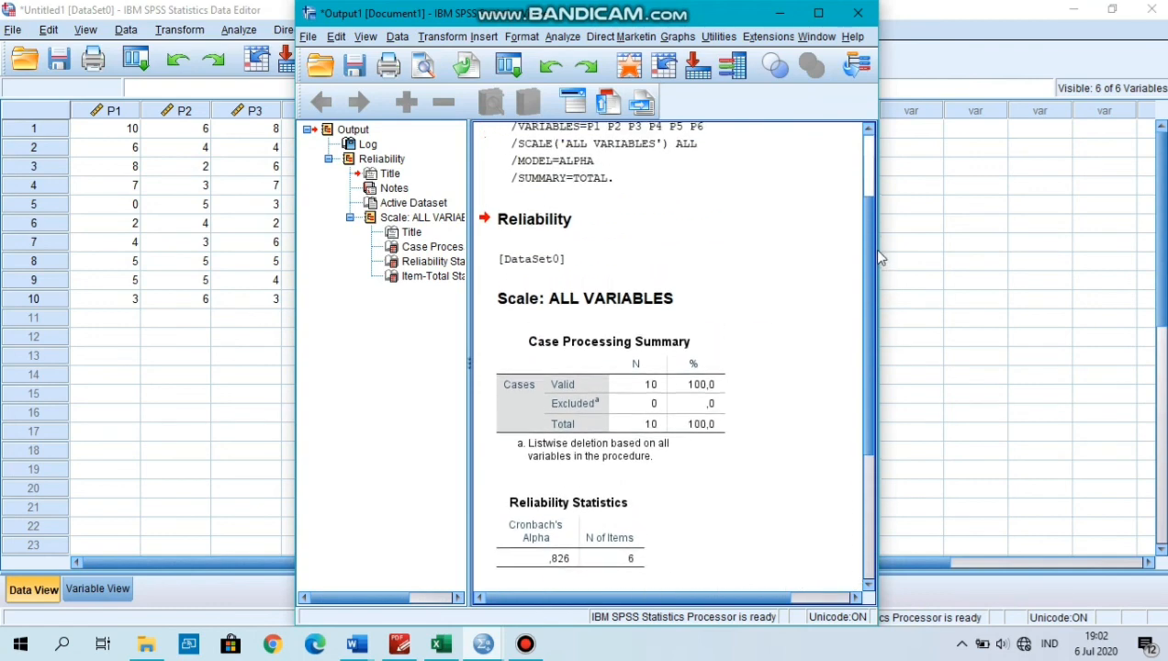
{"action": "scroll", "coordinate": [879, 258], "scroll_direction": "up", "scroll_amount": 3}
{"action": "scroll", "coordinate": [892, 294], "scroll_direction": "down", "scroll_amount": 6}
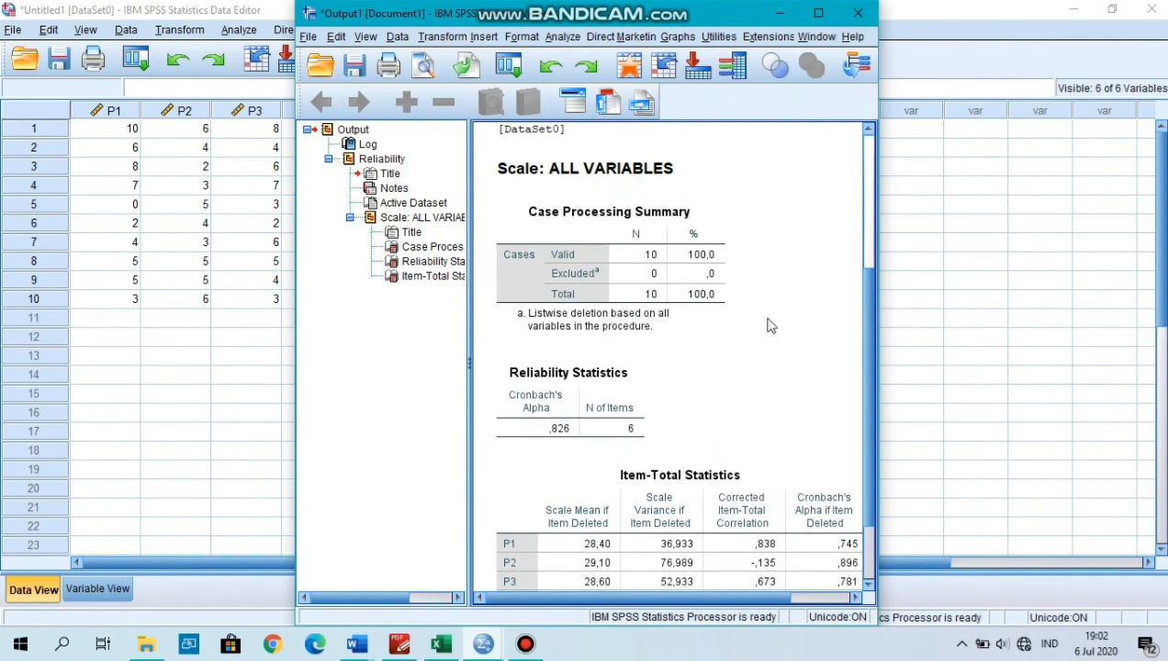
{"action": "left_click", "coordinate": [654, 282]}
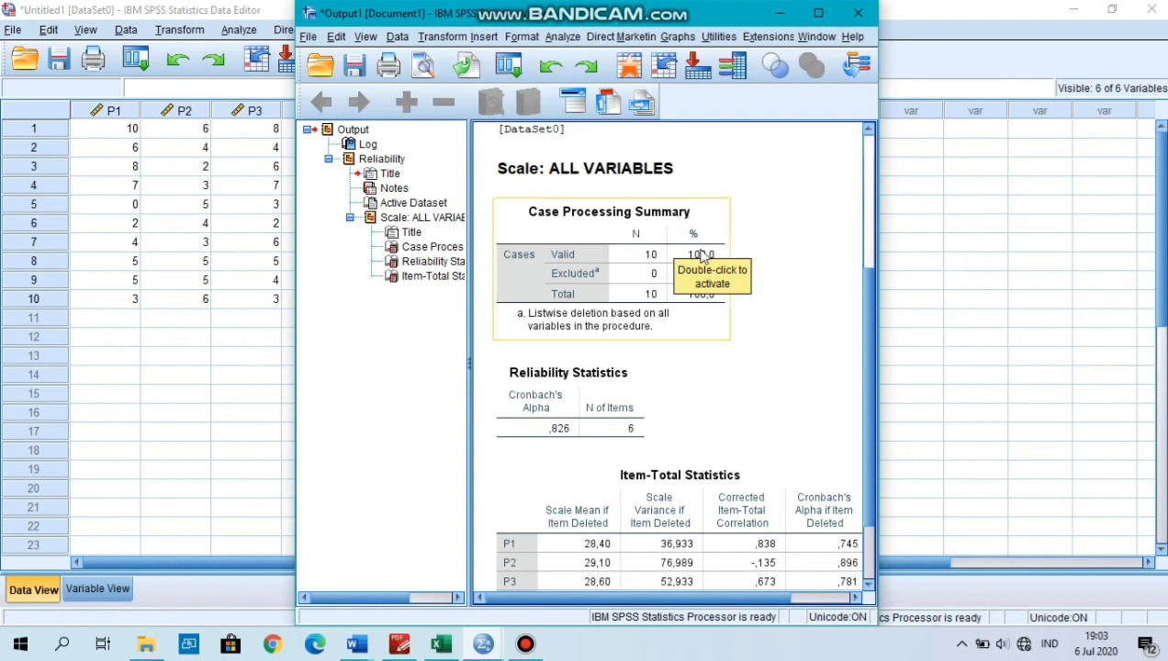
{"action": "scroll", "coordinate": [865, 251], "scroll_direction": "up", "scroll_amount": 5}
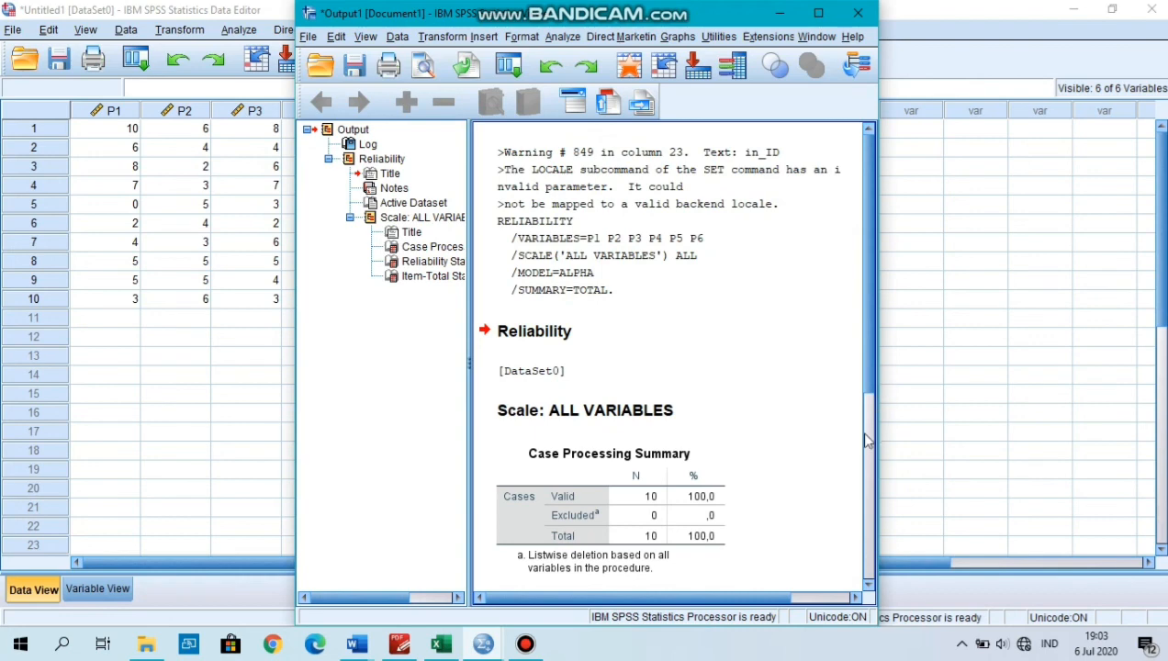
{"action": "scroll", "coordinate": [869, 448], "scroll_direction": "down", "scroll_amount": 7}
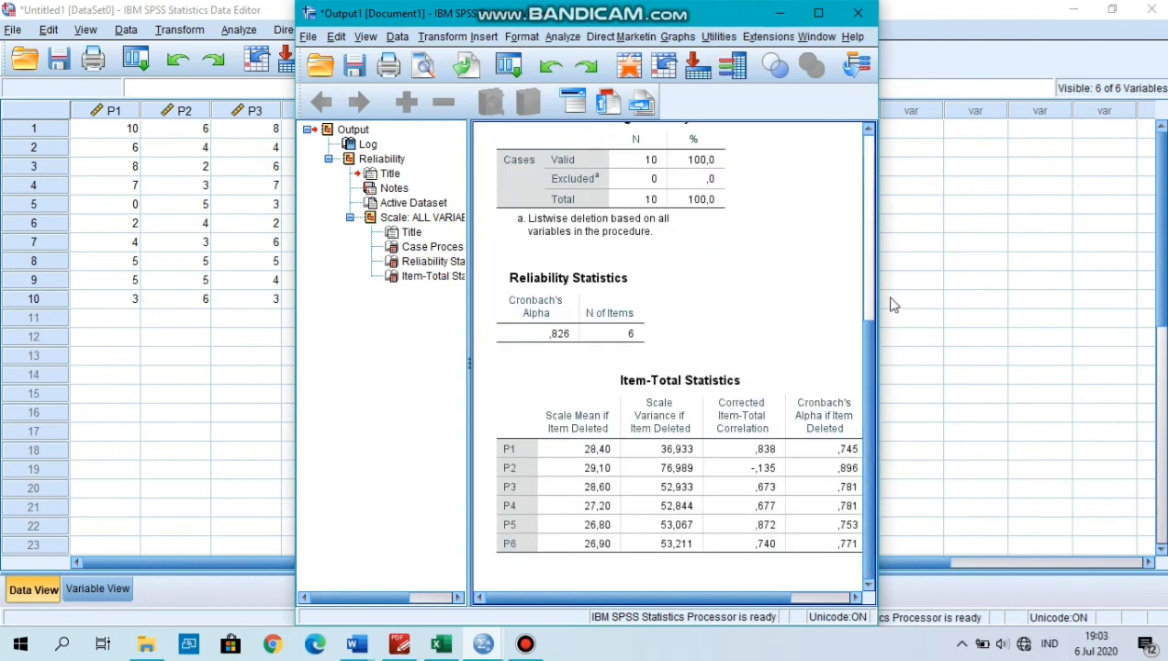
{"action": "scroll", "coordinate": [872, 303], "scroll_direction": "up", "scroll_amount": 7}
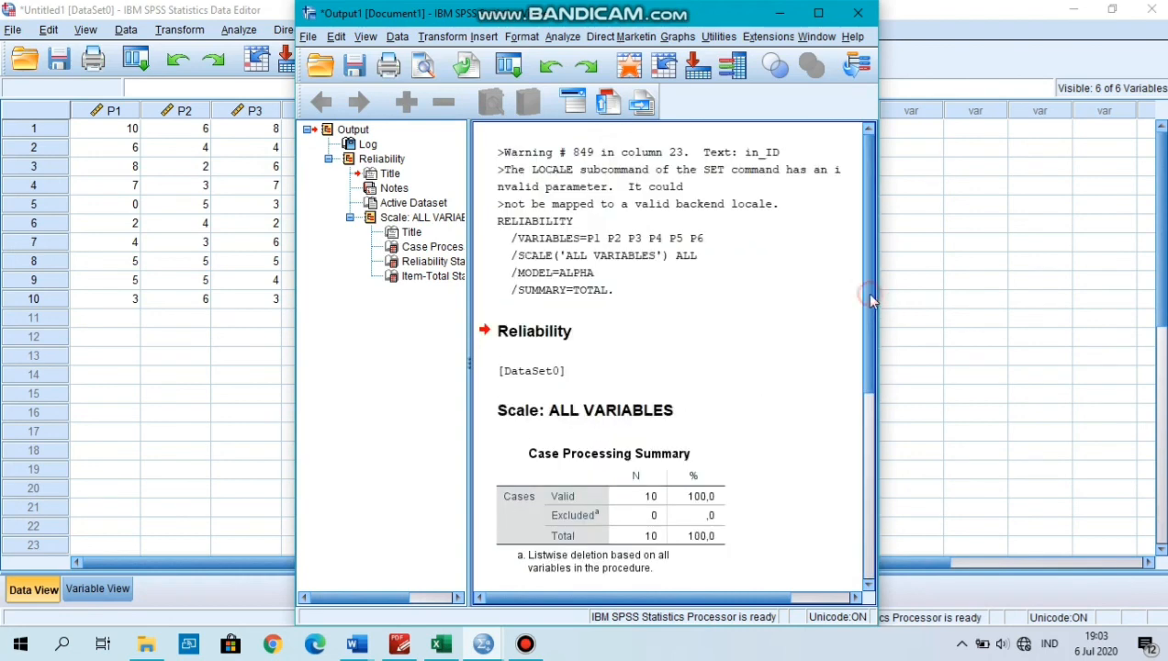
- Examine Cronbach's Alpha in the Reliability Statistics table and the values for each item in the Item-Total Statistics table
{"action": "scroll", "coordinate": [870, 294], "scroll_direction": "down", "scroll_amount": 4}
{"action": "scroll", "coordinate": [878, 420], "scroll_direction": "down", "scroll_amount": 1}
{"action": "left_click", "coordinate": [630, 343]}
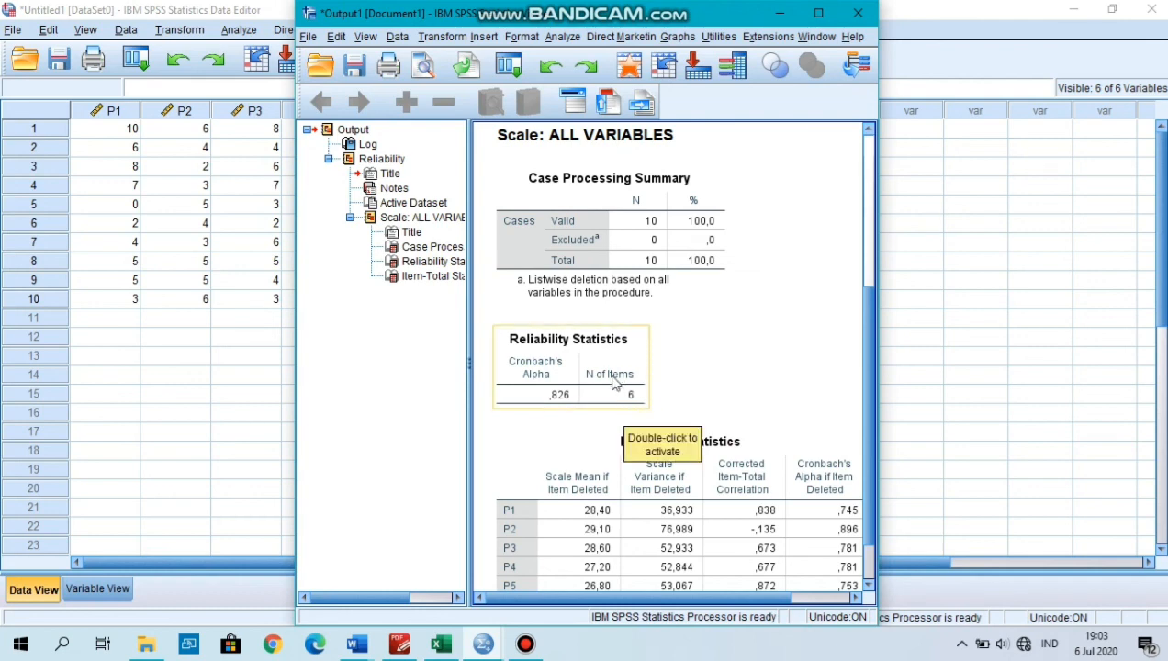
{"action": "left_click", "coordinate": [655, 386]}
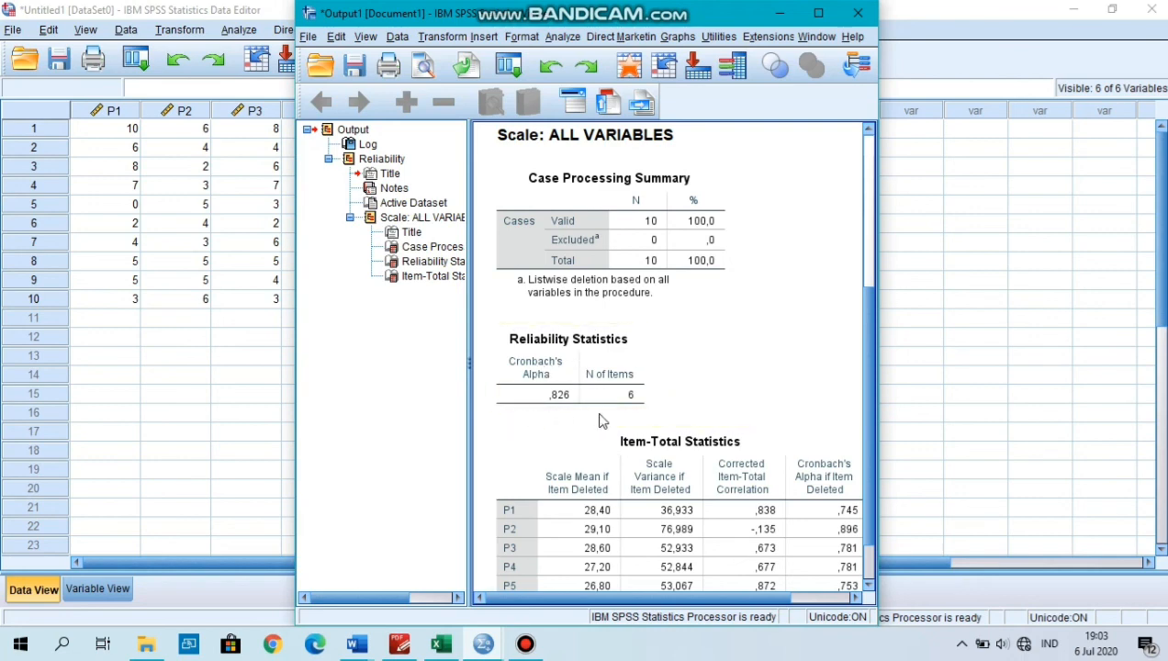
{"action": "scroll", "coordinate": [876, 271], "scroll_direction": "up", "scroll_amount": 3}
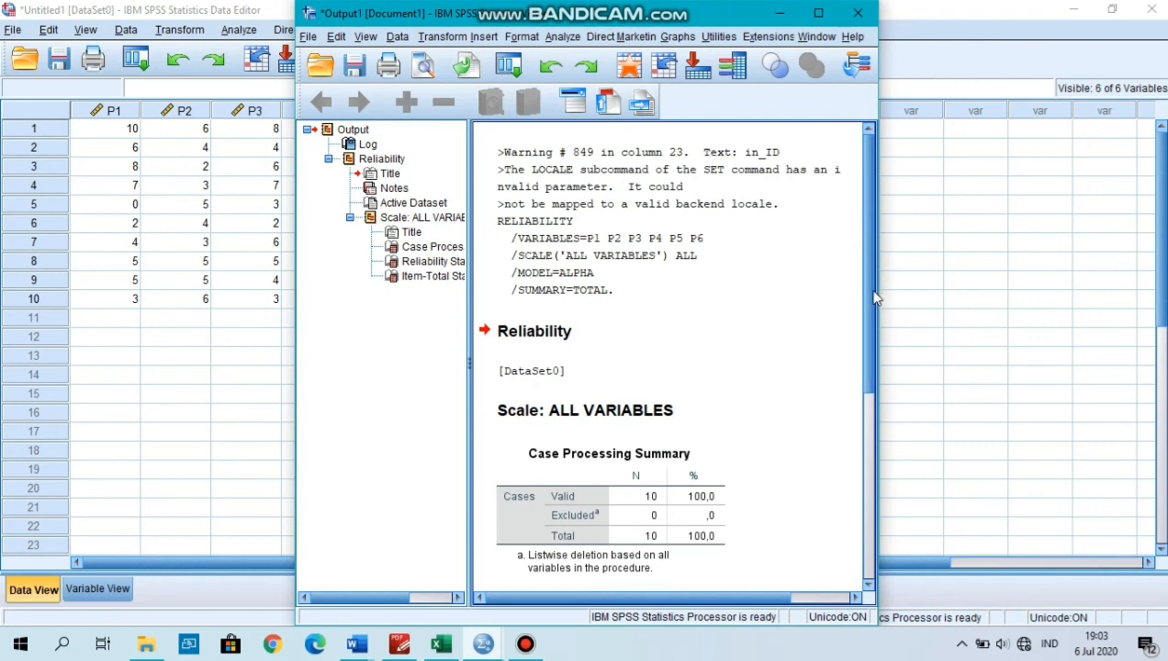
{"action": "left_click_drag", "start_coordinate": [872, 343], "coordinate": [863, 541]}
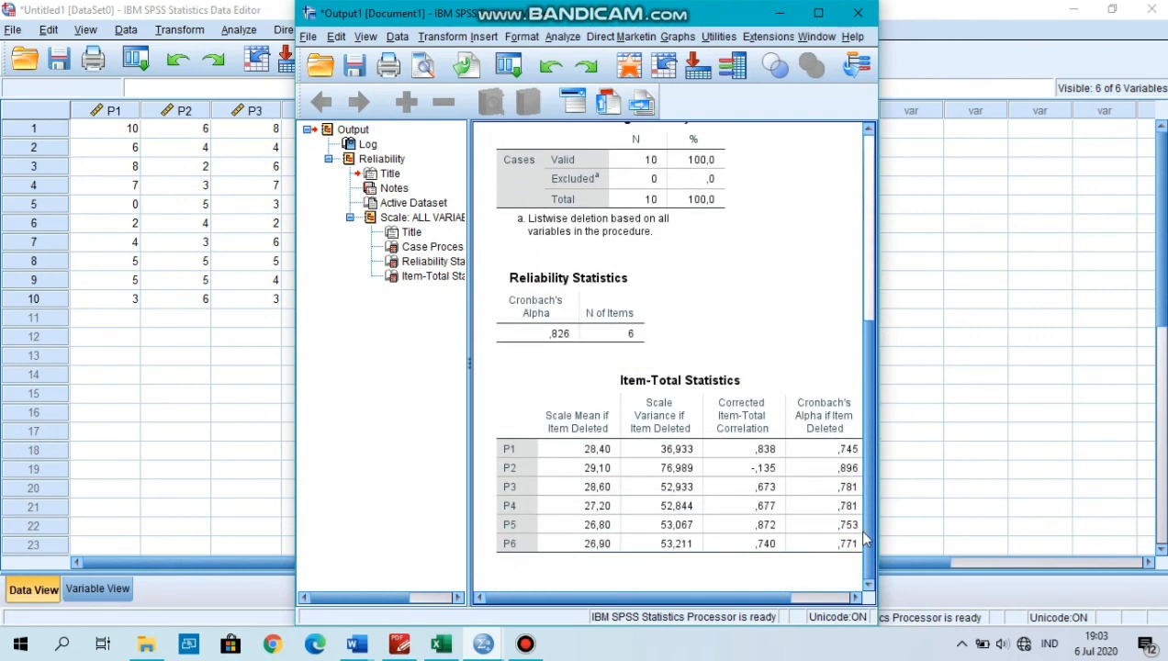
{"action": "left_click", "coordinate": [858, 525]}
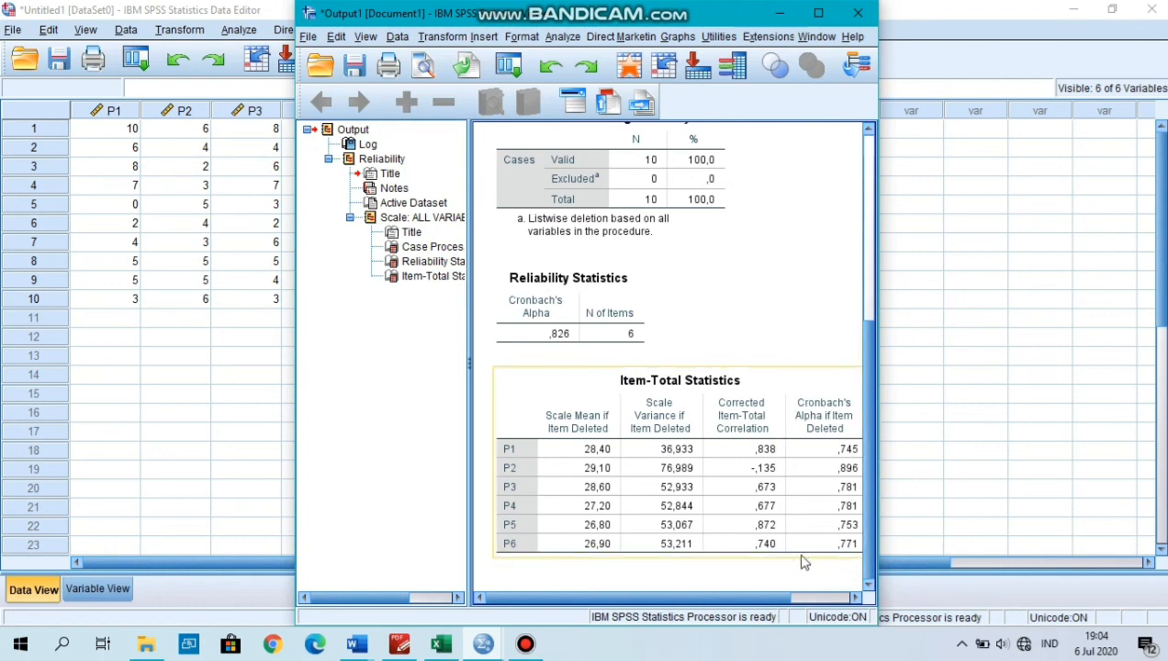
{"action": "left_click_drag", "start_coordinate": [871, 403], "coordinate": [873, 169]}
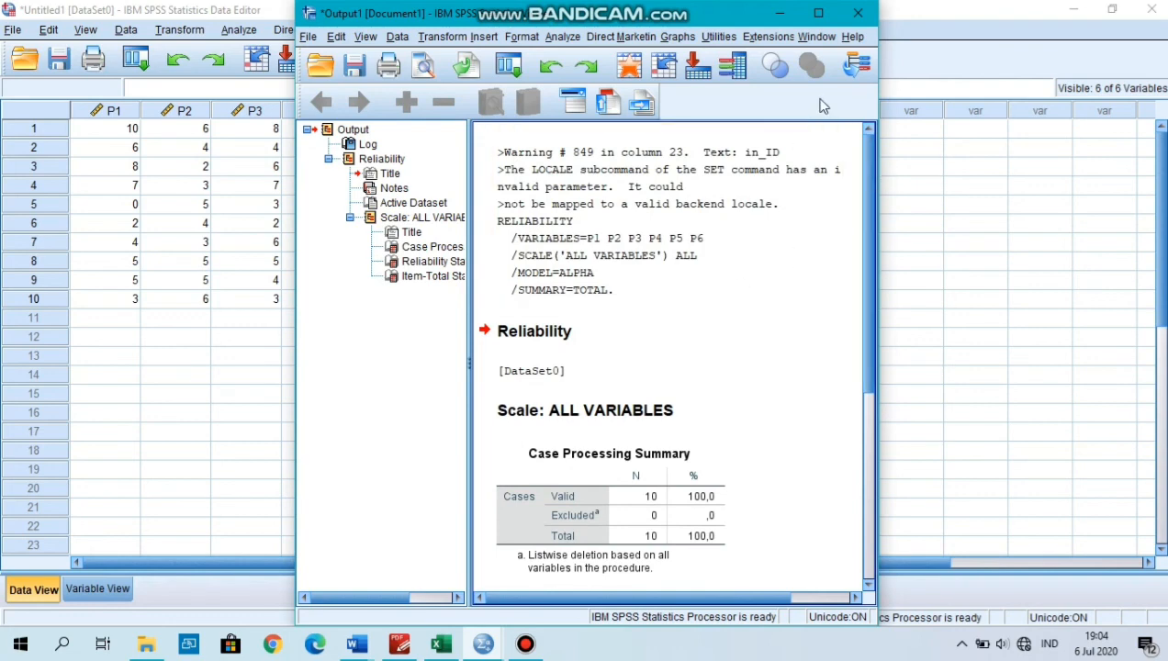
{"action": "left_click_drag", "start_coordinate": [869, 160], "coordinate": [878, 368]}
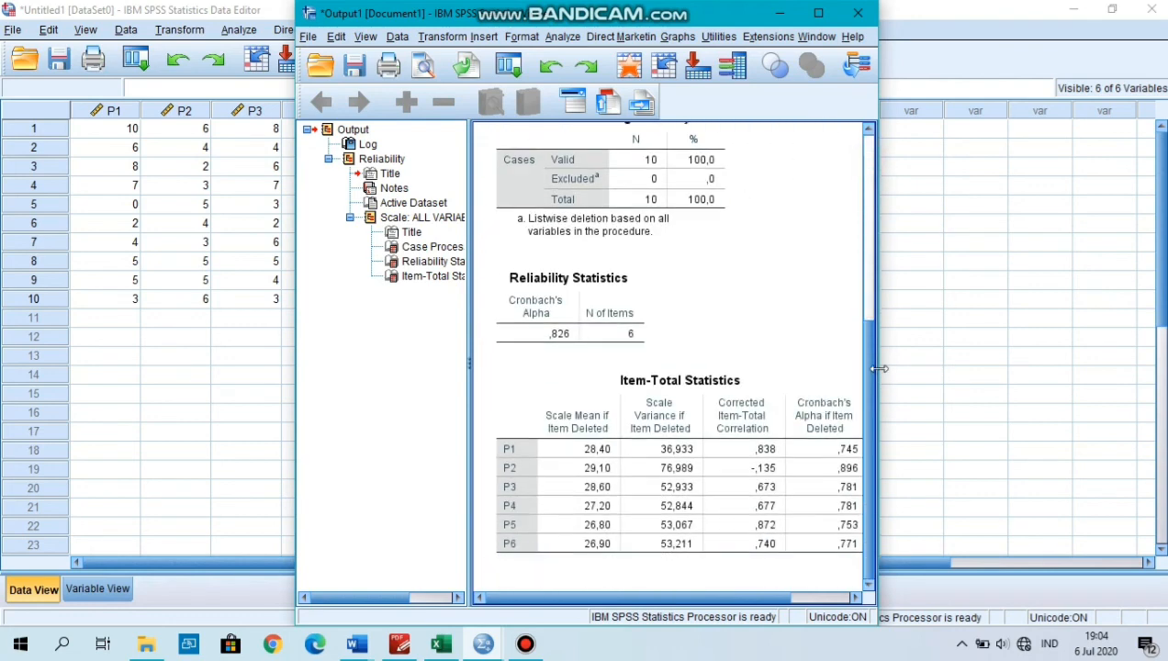